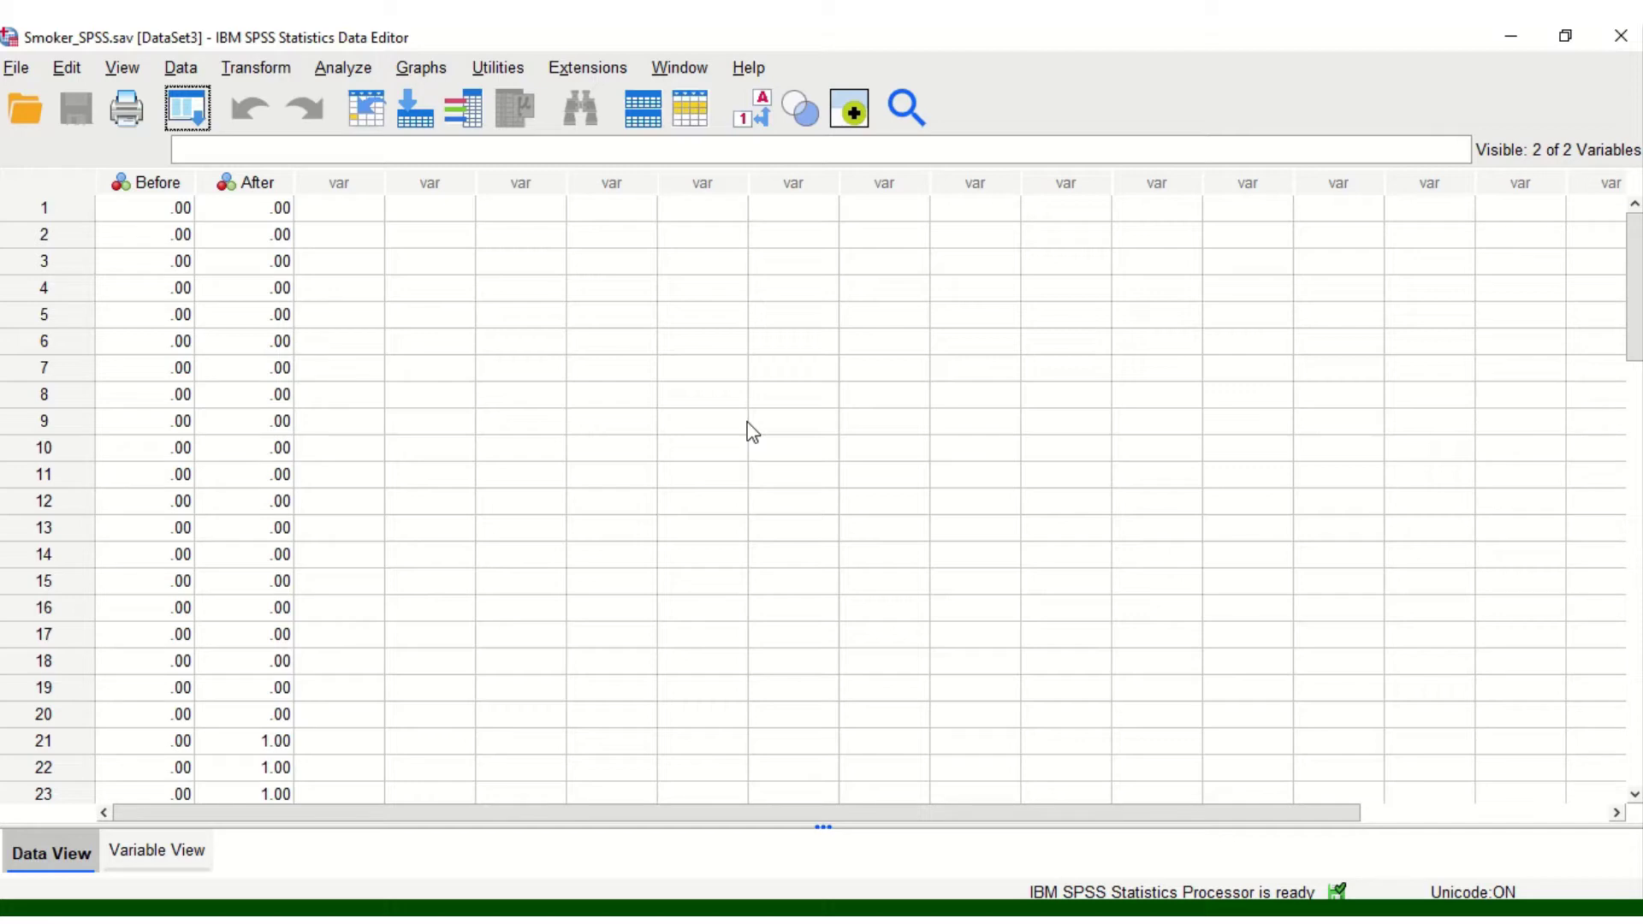
pyautogui.scroll(-2, 353, 456)
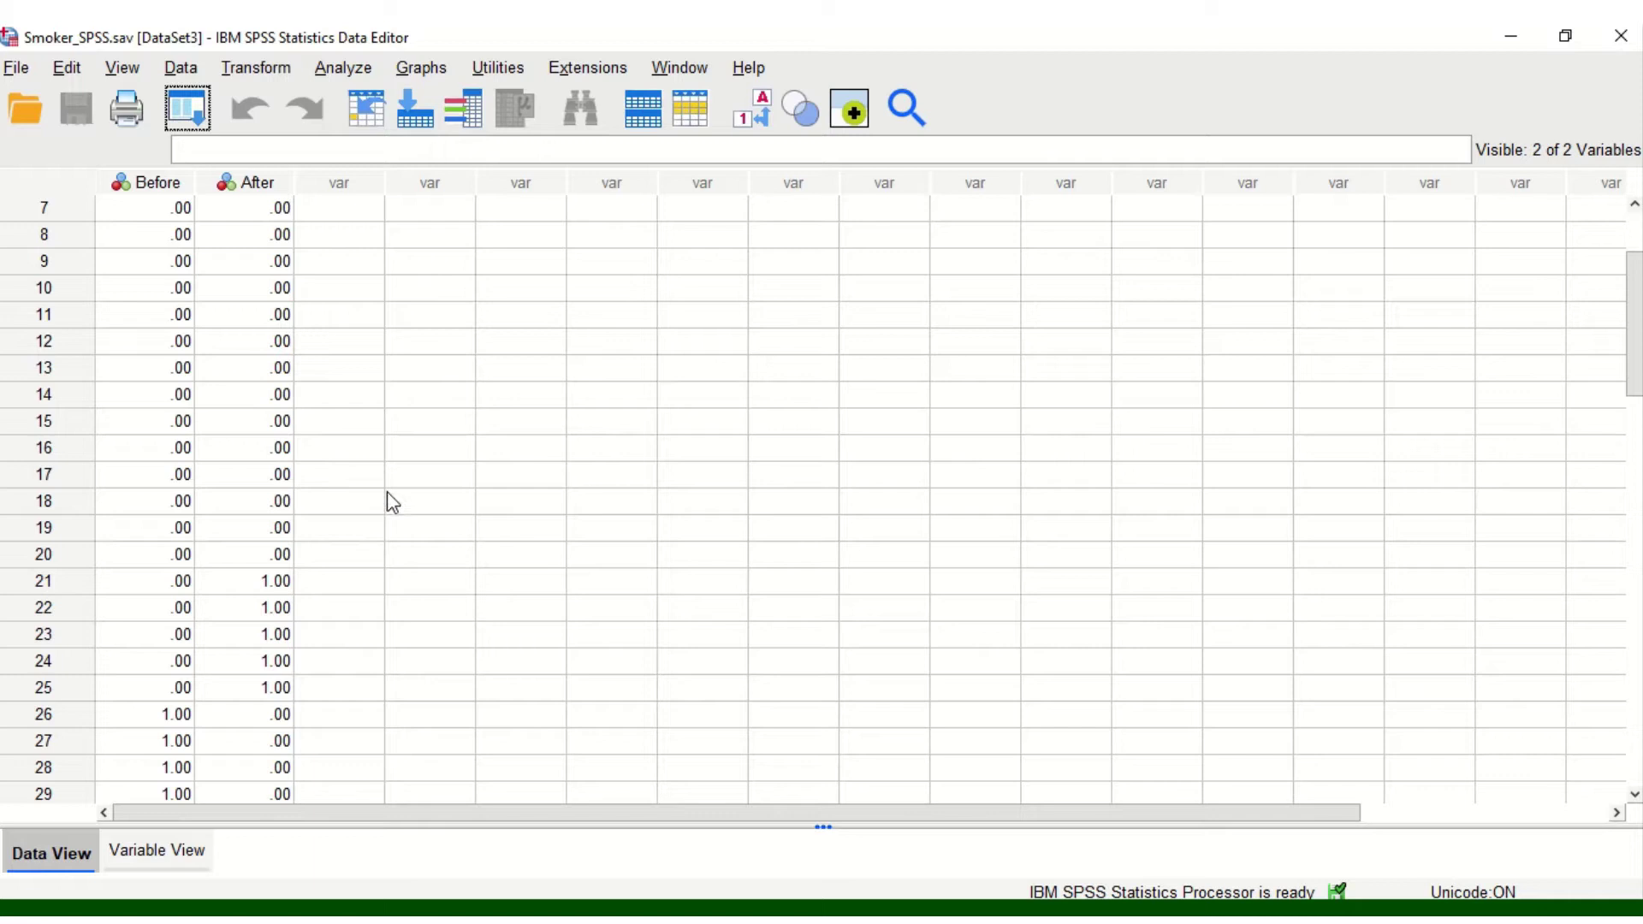
pyautogui.scroll(-4, 387, 492)
pyautogui.scroll(-3, 387, 492)
pyautogui.scroll(-5, 386, 492)
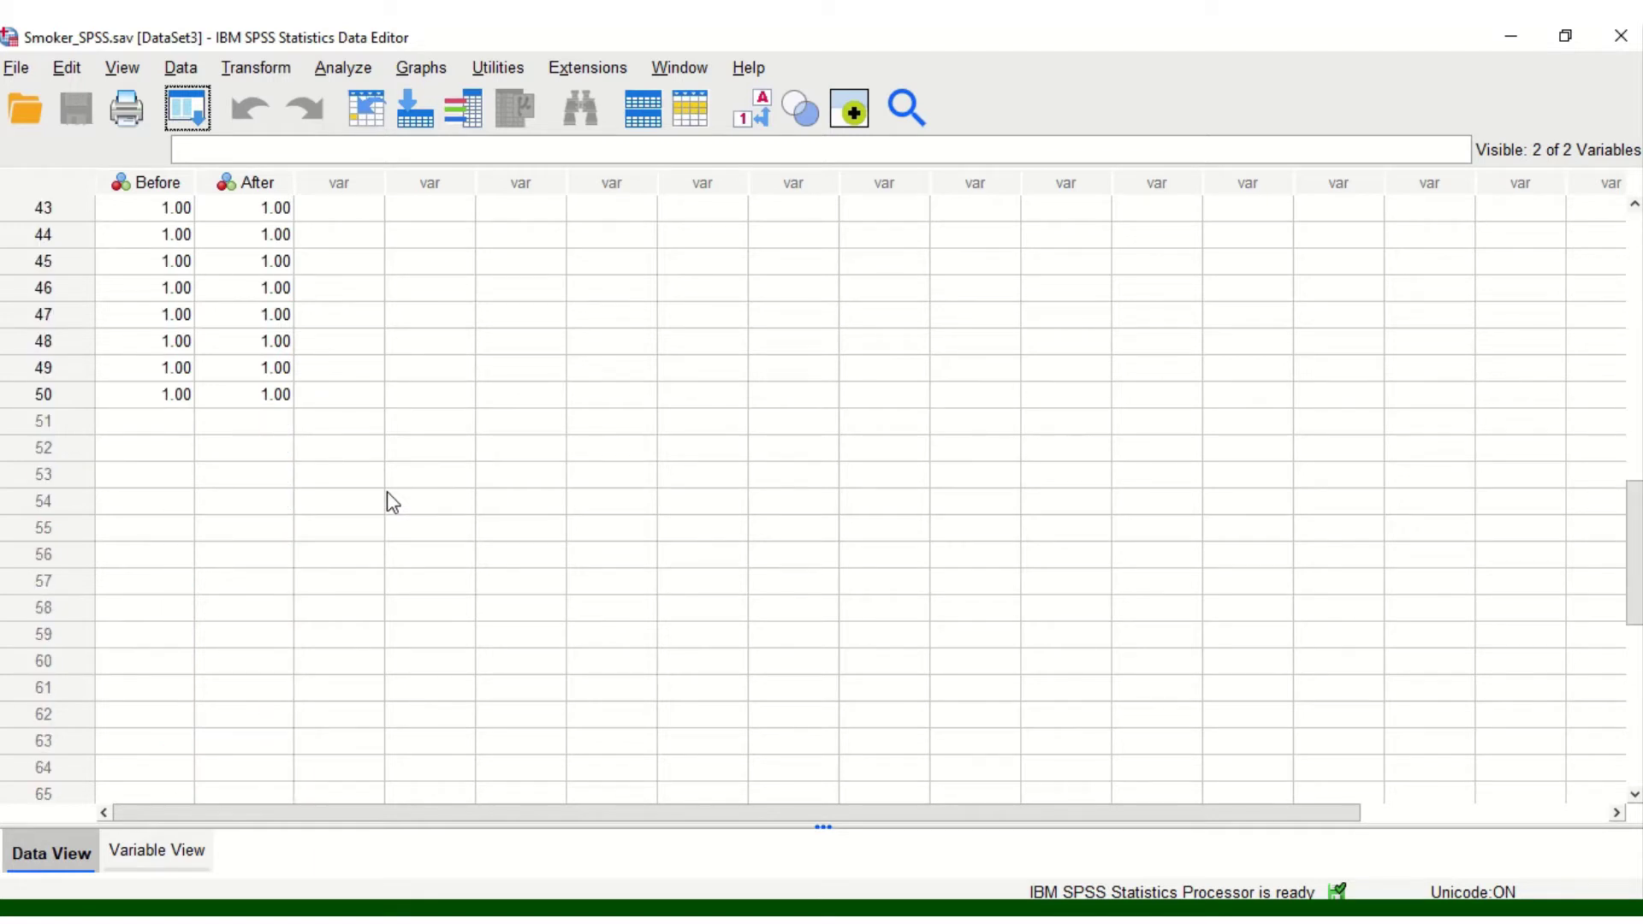
pyautogui.scroll(4, 387, 492)
pyautogui.scroll(4, 387, 492)
pyautogui.scroll(6, 387, 492)
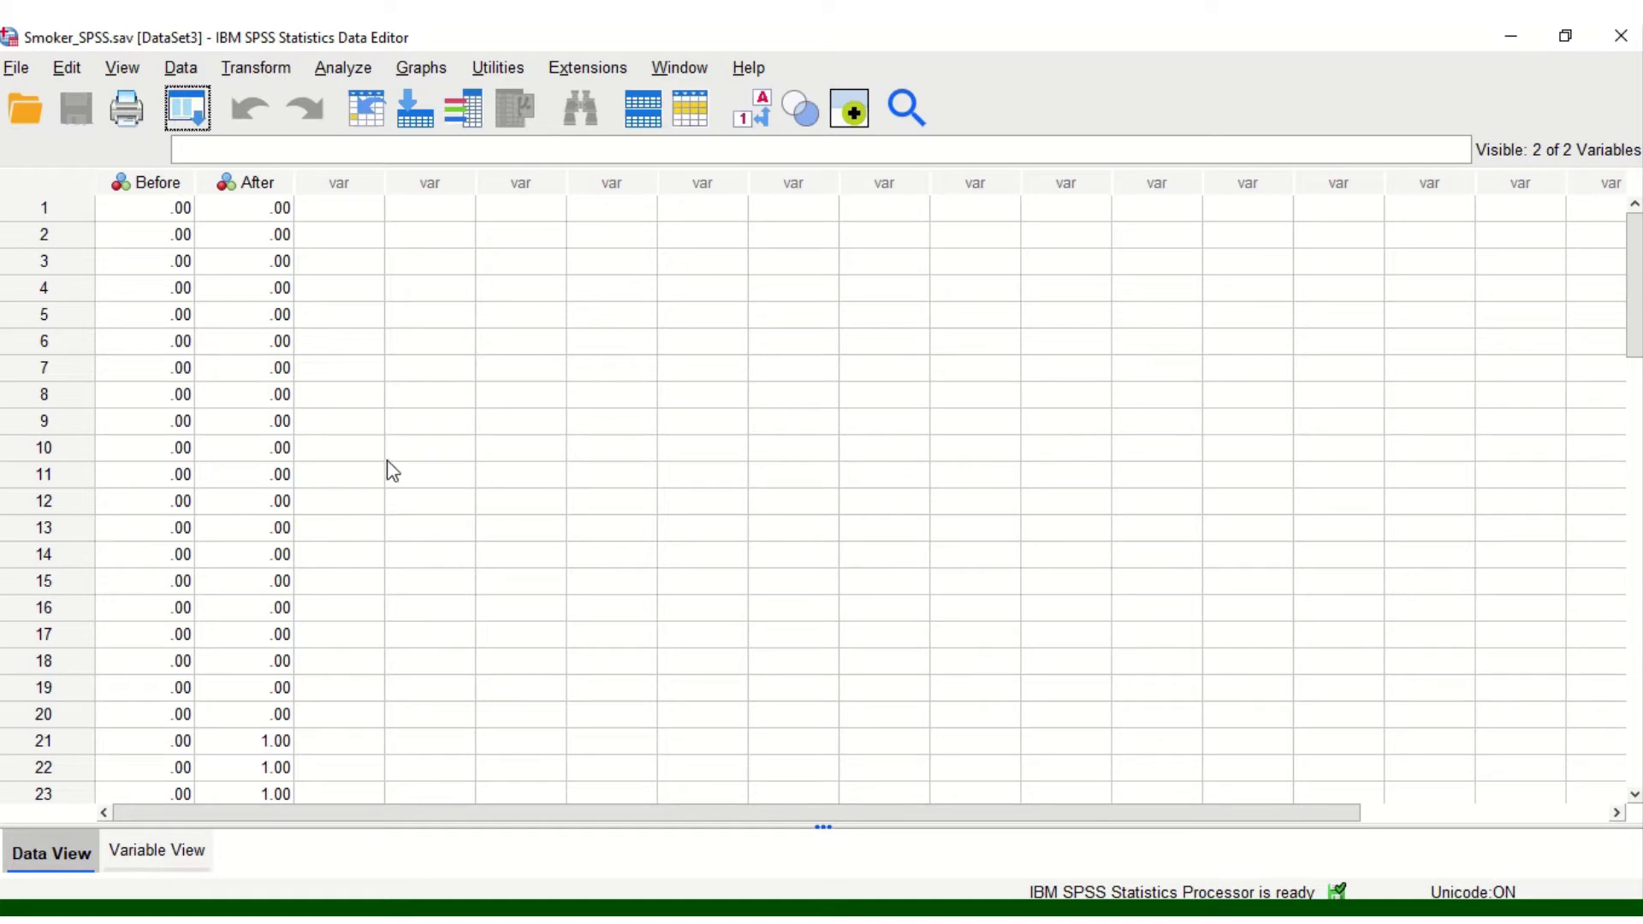
pyautogui.scroll(-3, 367, 513)
pyautogui.scroll(3, 367, 514)
# Step: Start a fresh Frequencies analysis, resetting the setup to clear previously chosen variables
pyautogui.click(342, 66)
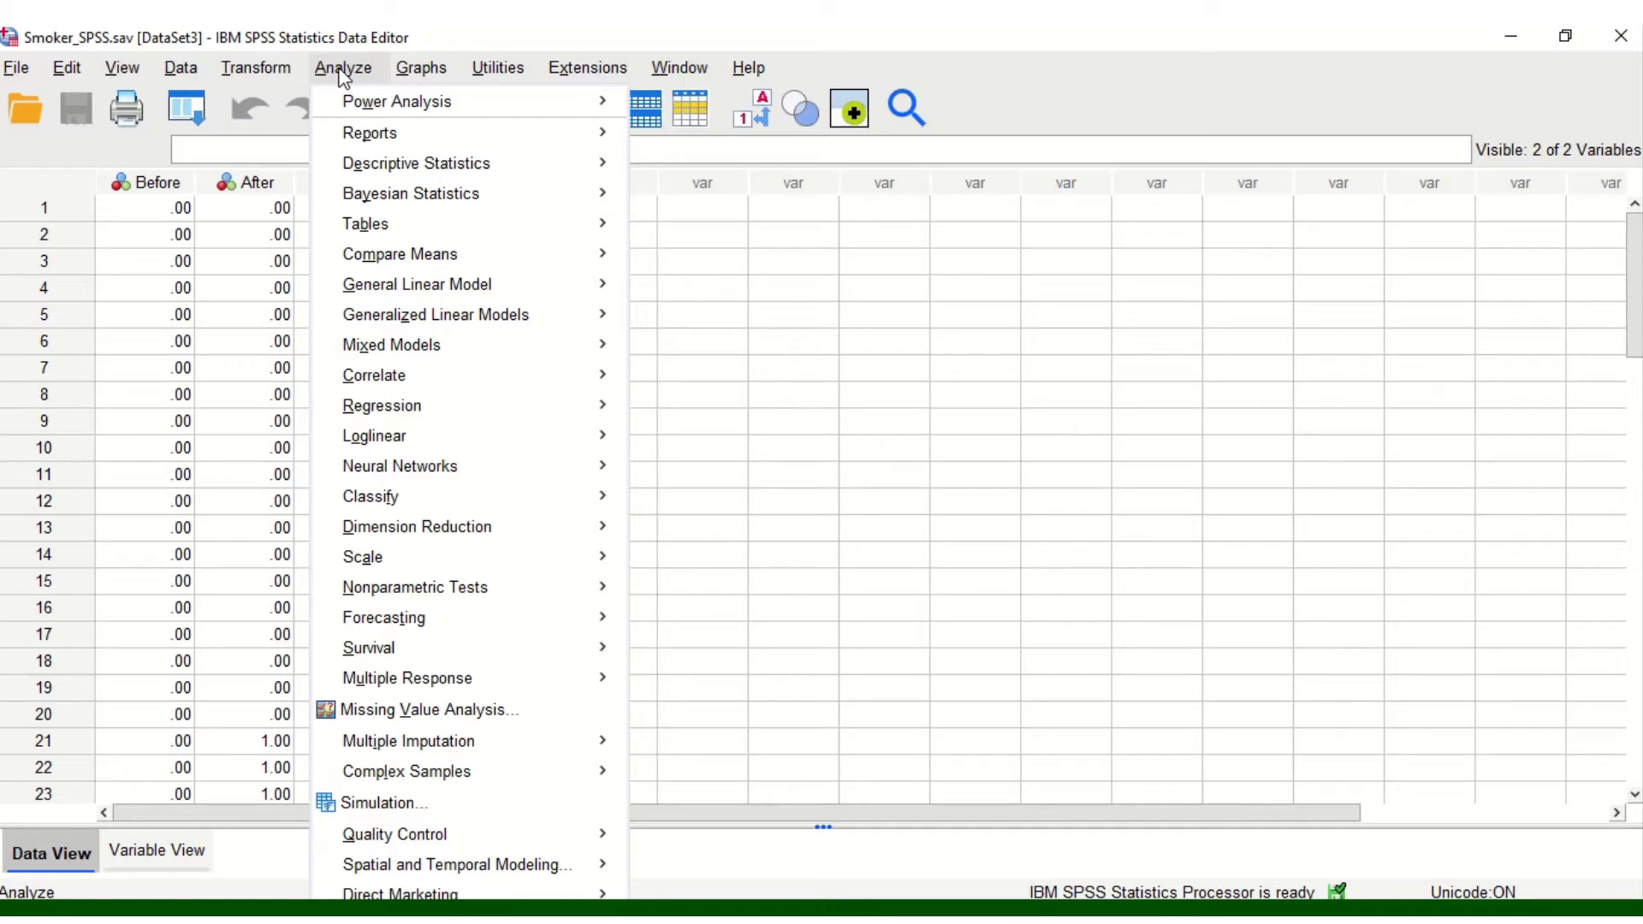
pyautogui.moveTo(417, 164)
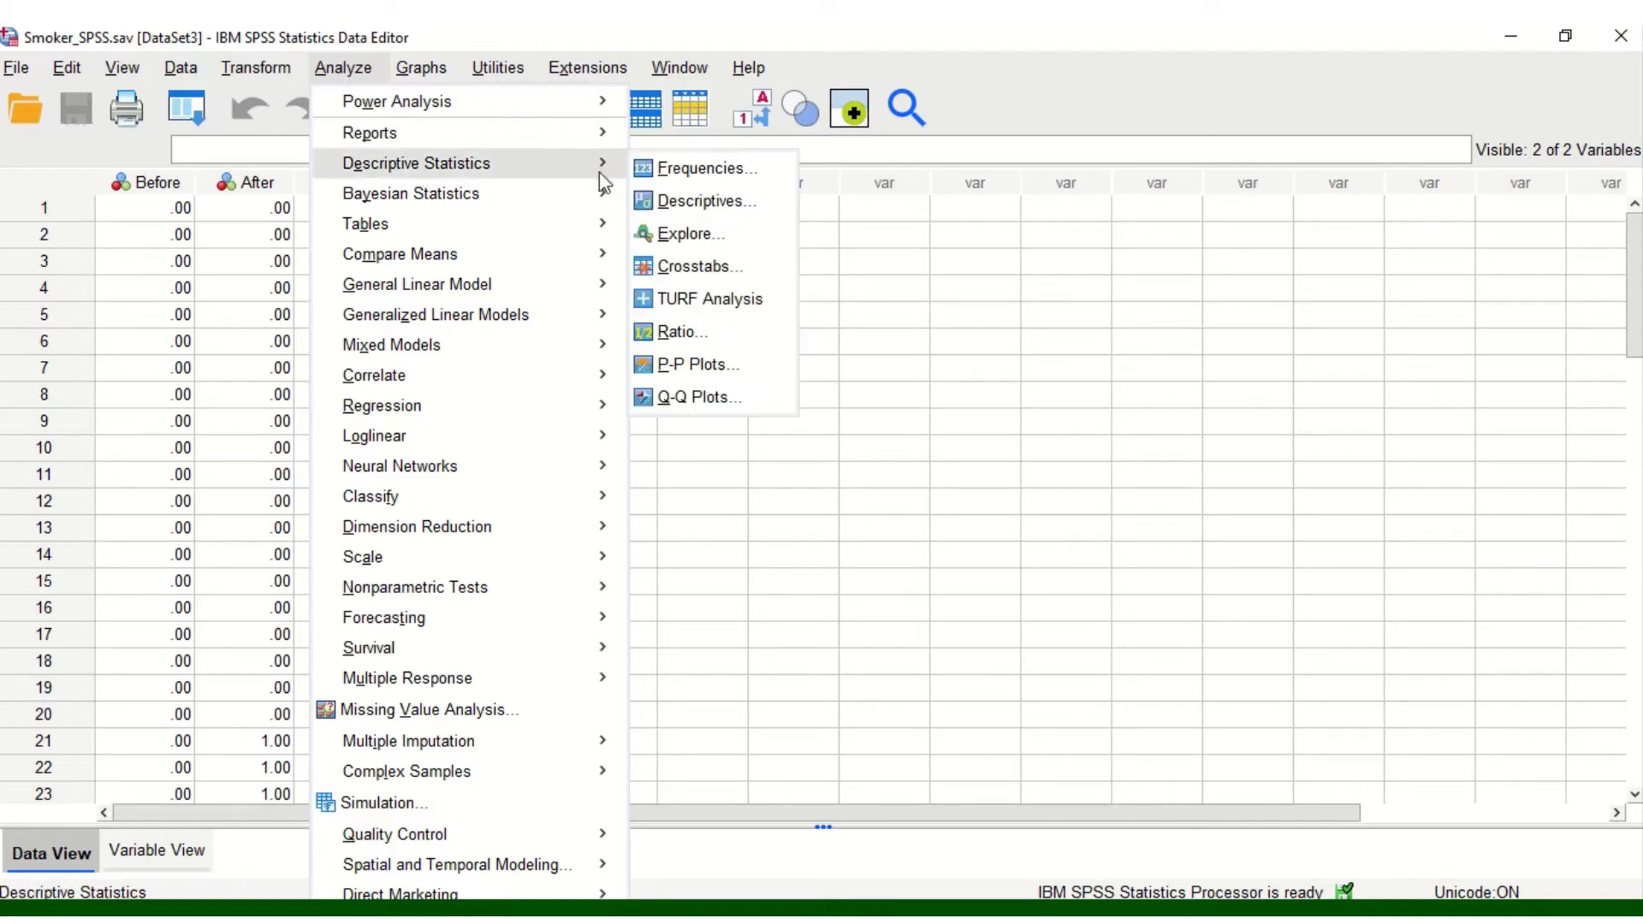
pyautogui.click(699, 171)
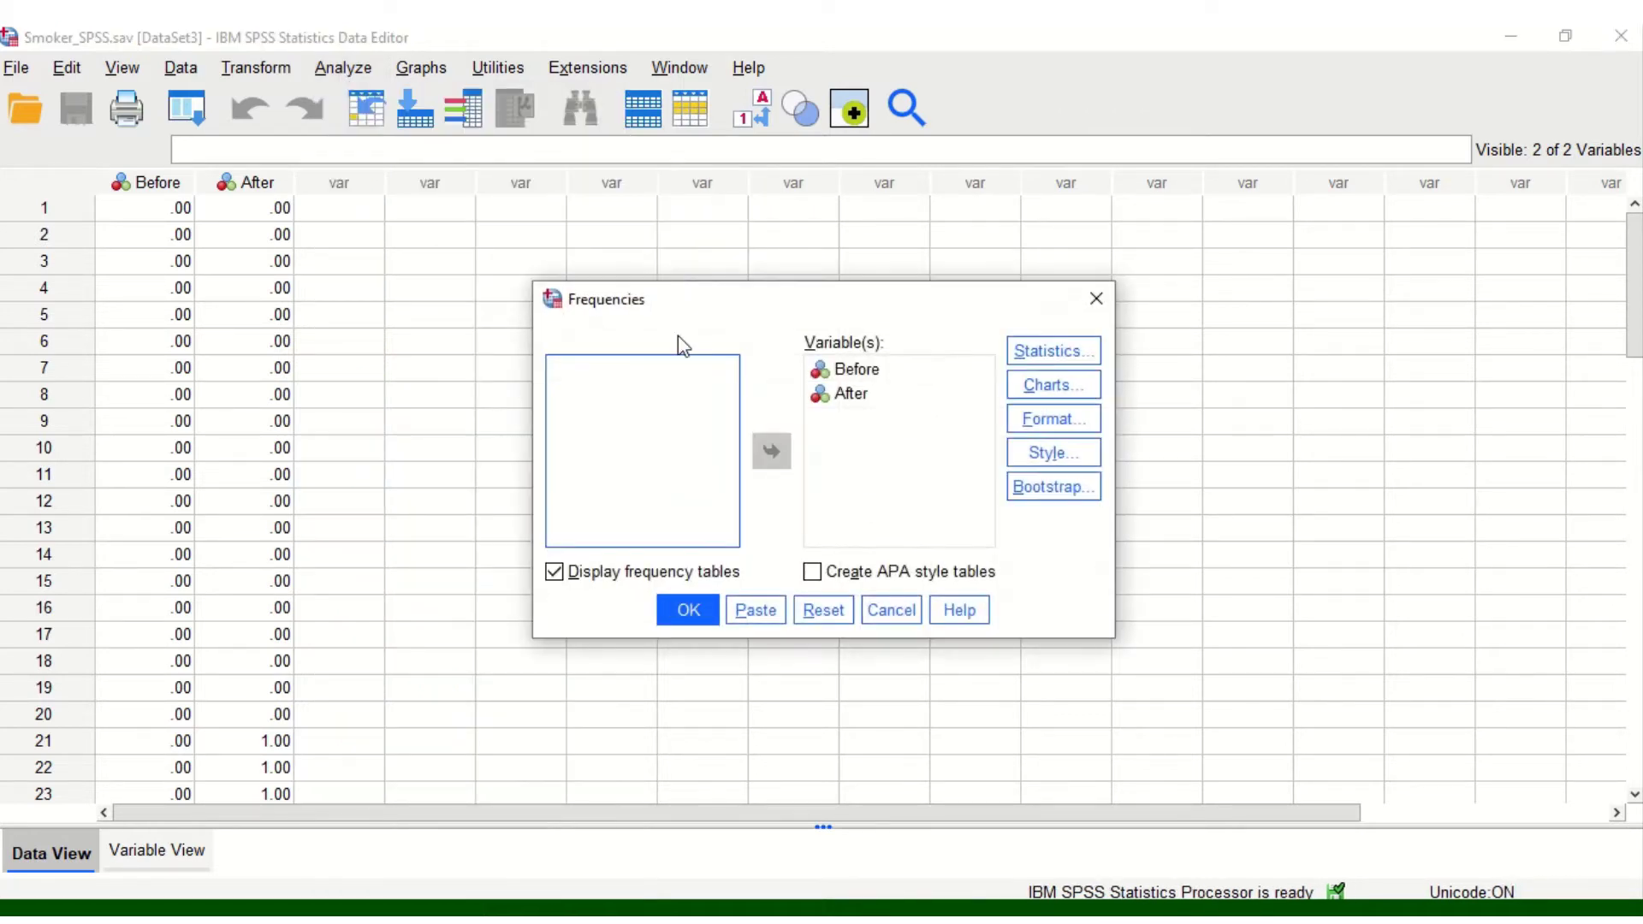
pyautogui.click(832, 398)
pyautogui.click(851, 395)
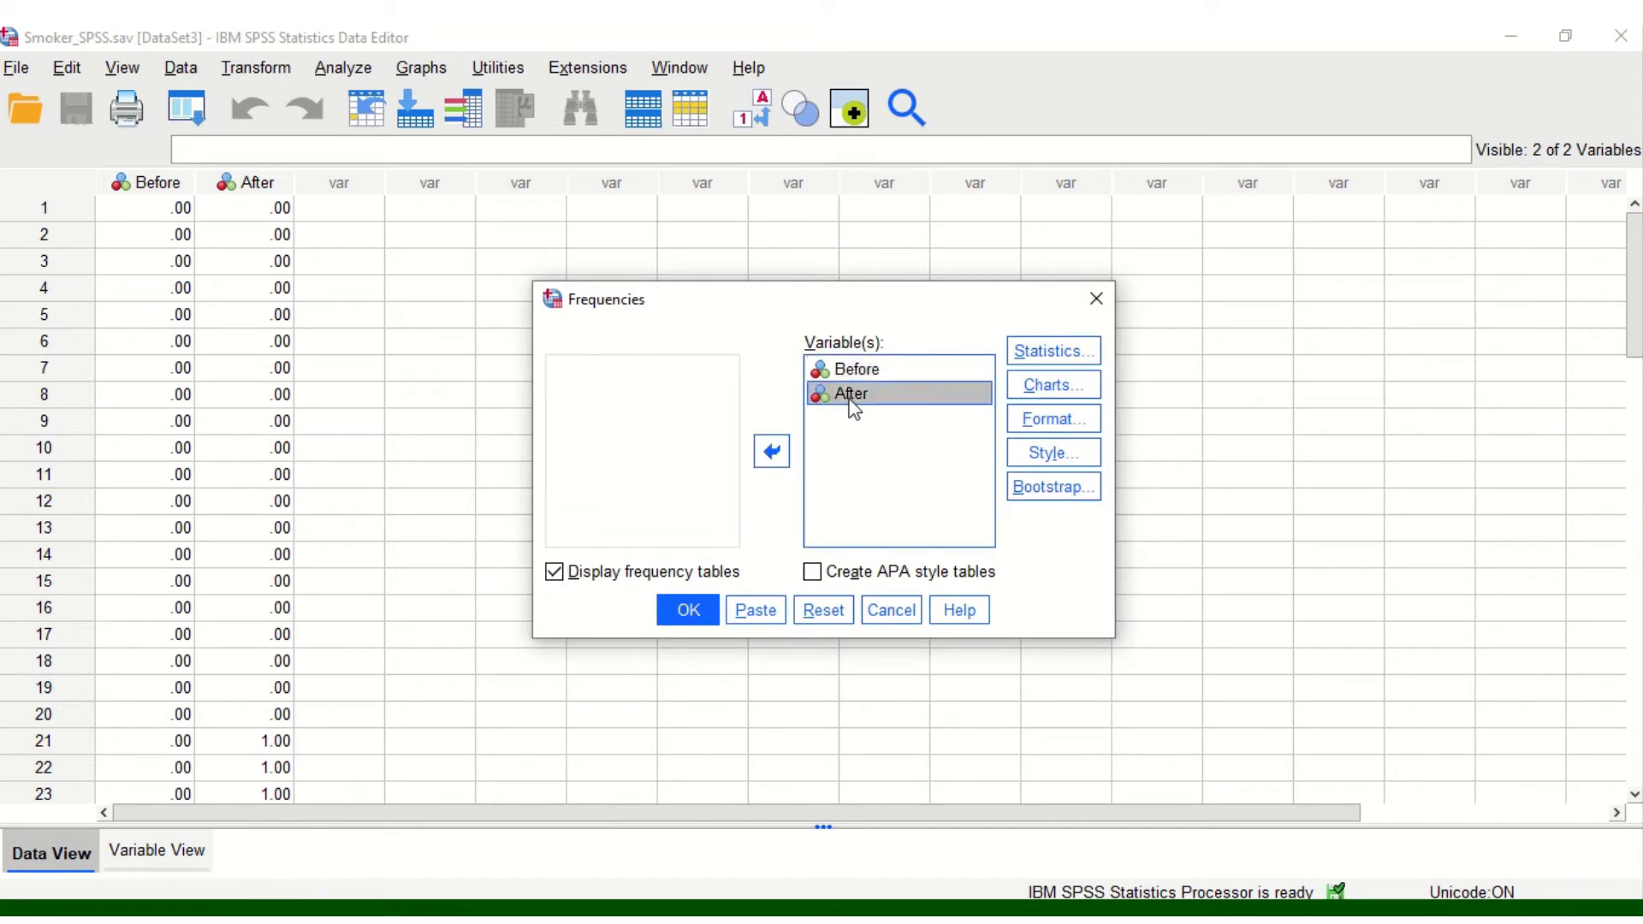
pyautogui.click(816, 615)
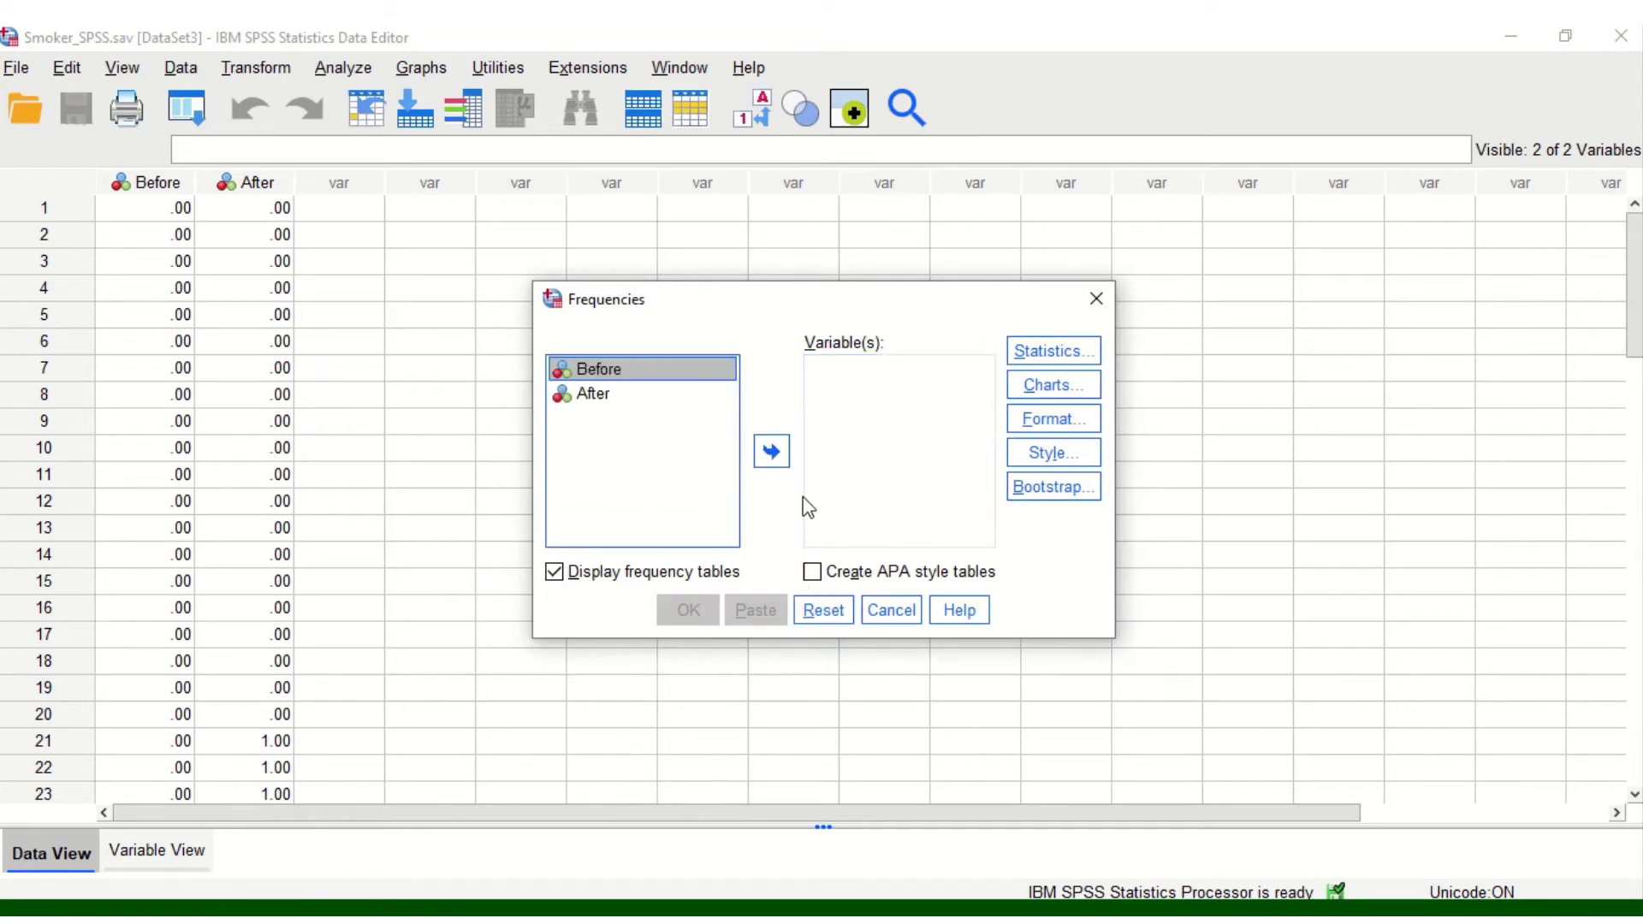
# Step: Add Before and After as the variables and run the frequency analysis
pyautogui.click(772, 452)
pyautogui.click(604, 386)
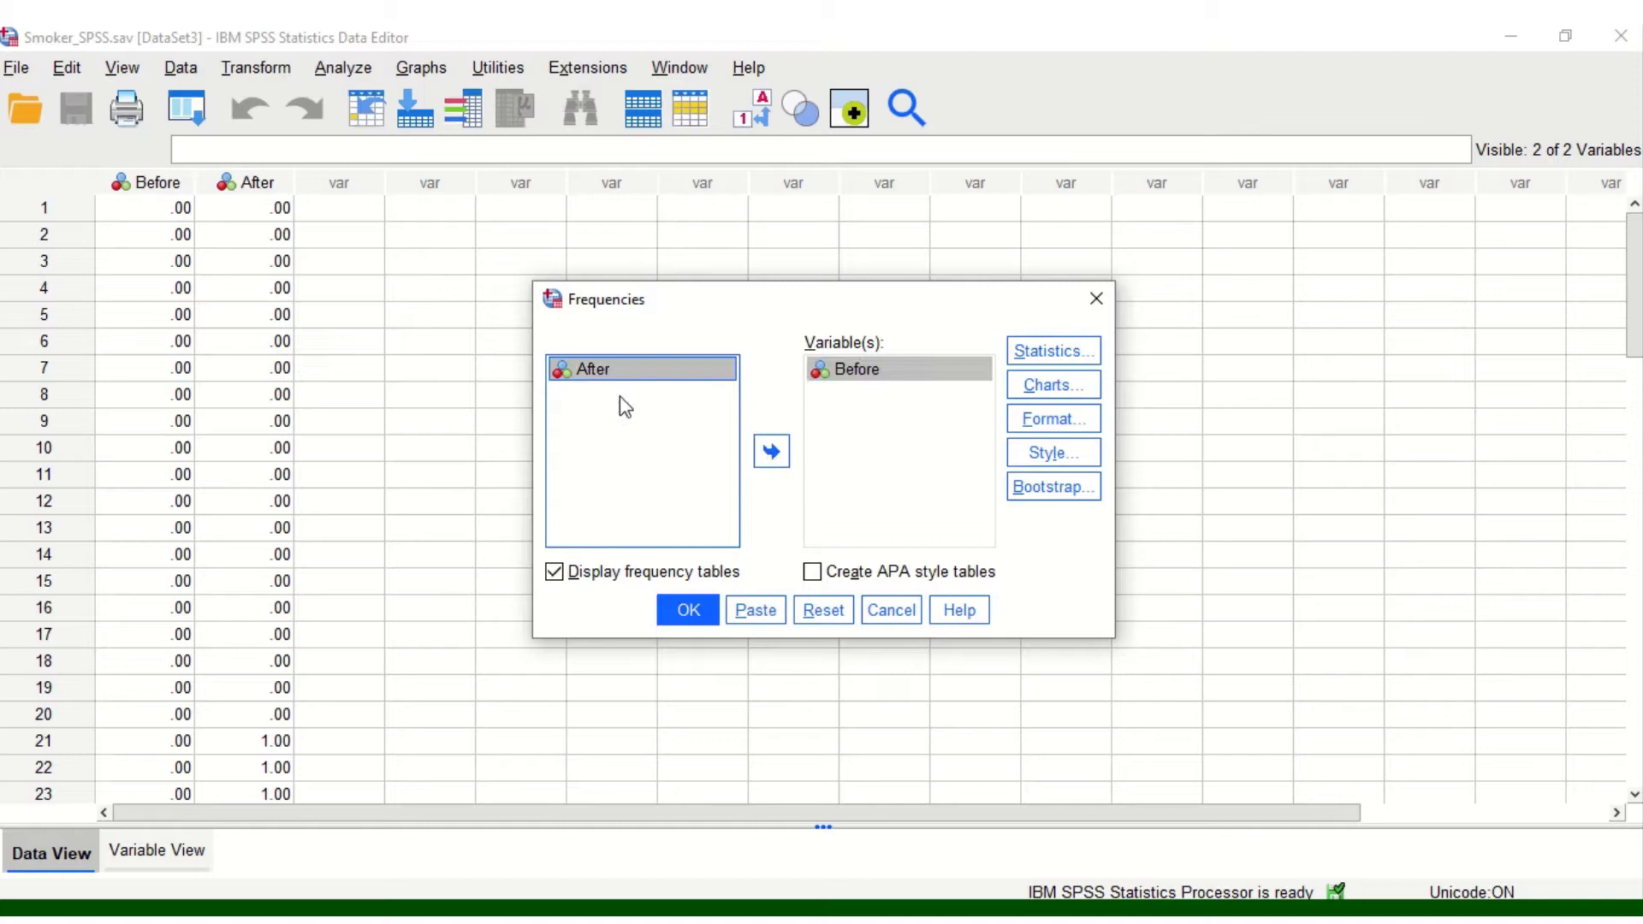
pyautogui.click(772, 457)
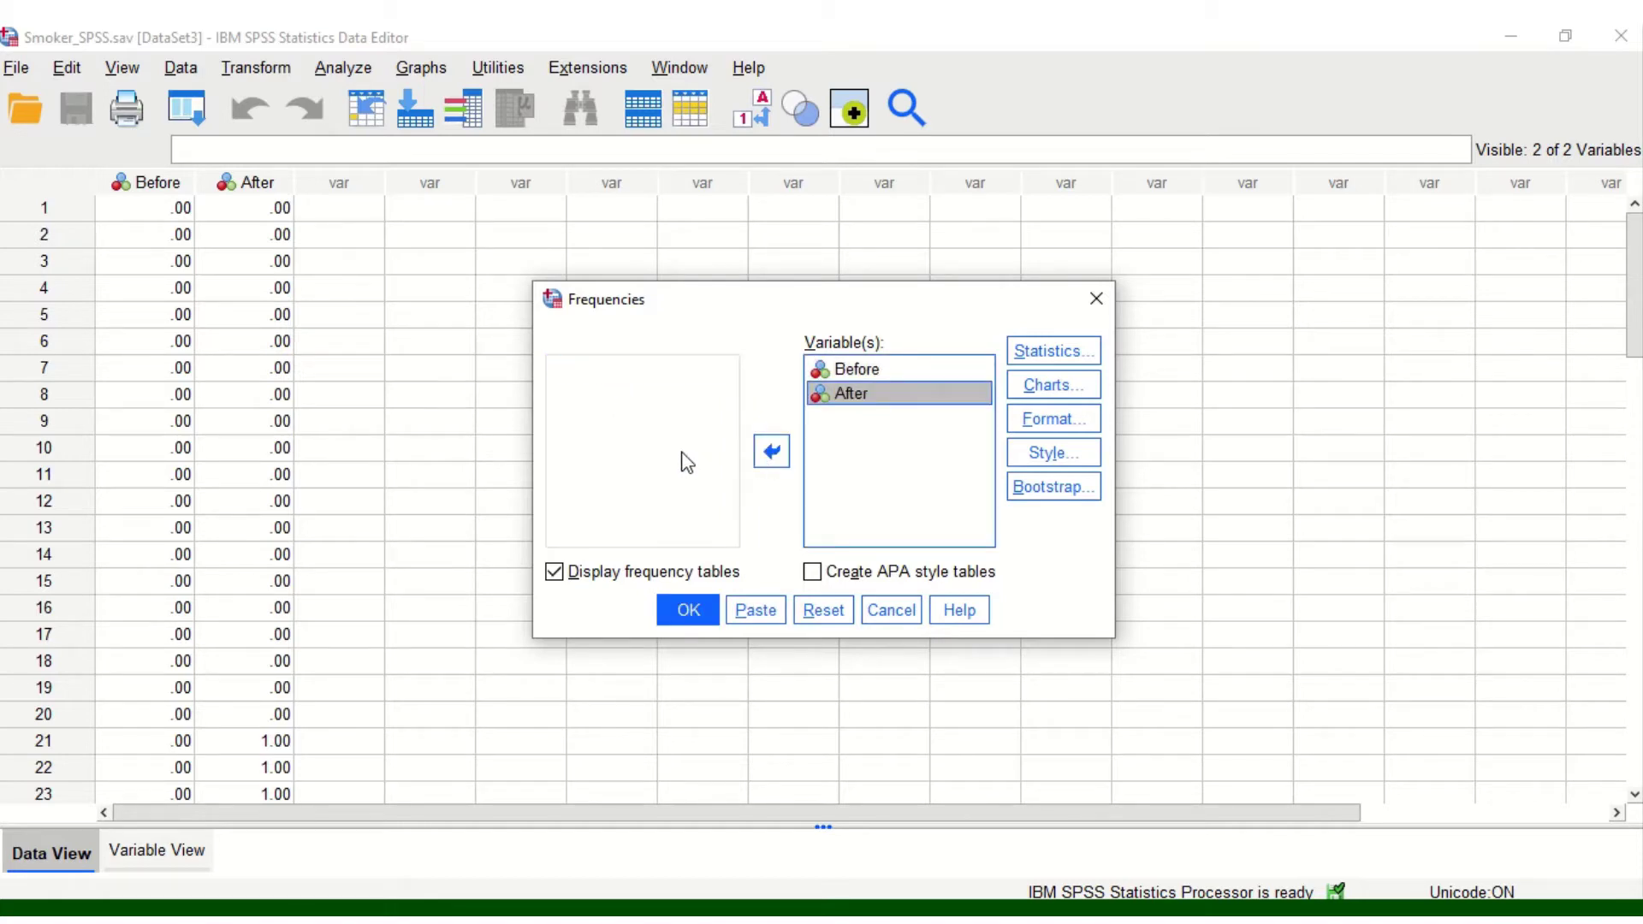
pyautogui.click(1054, 351)
pyautogui.click(690, 614)
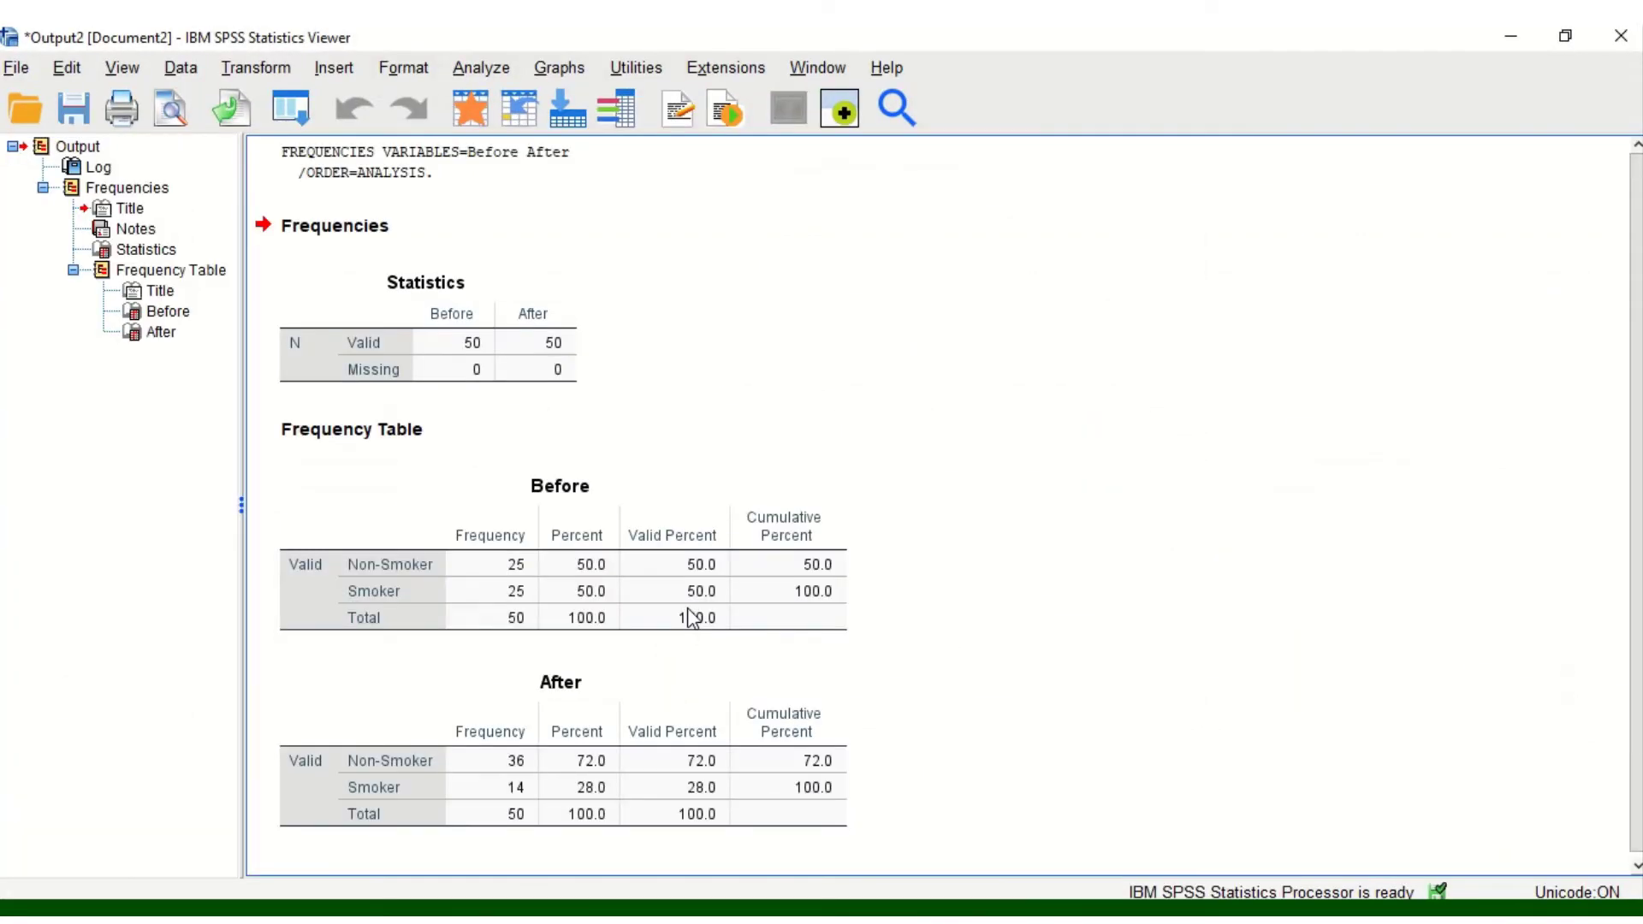
# Step: Select the Before frequency table and bring up the Analyze procedures list for nonparametric tests
pyautogui.click(593, 527)
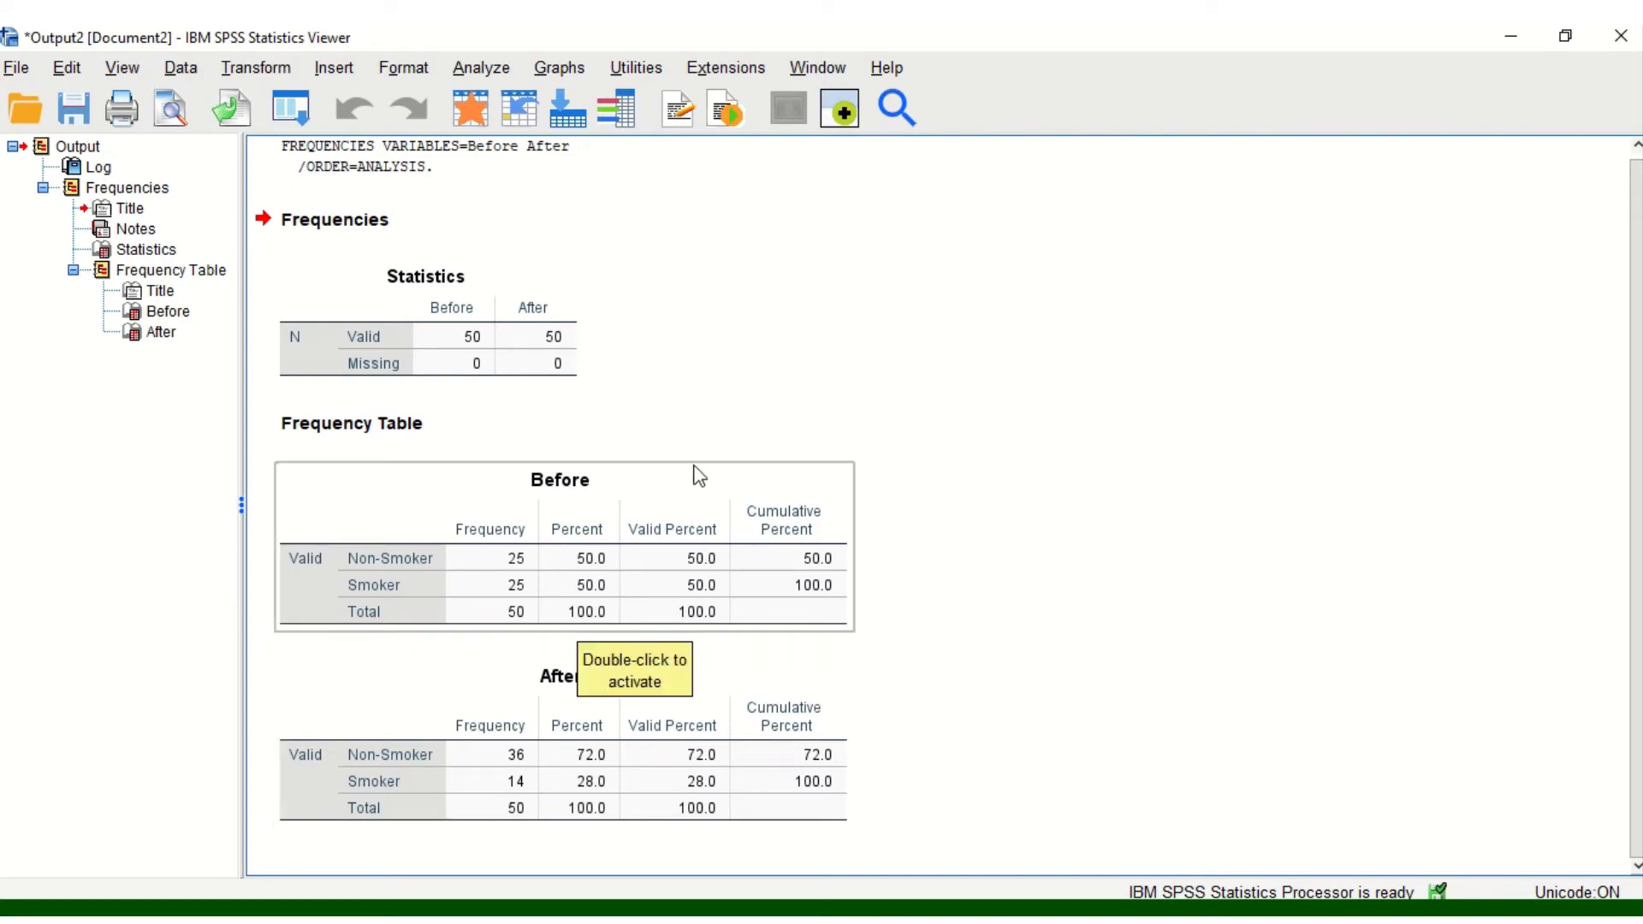
pyautogui.click(483, 67)
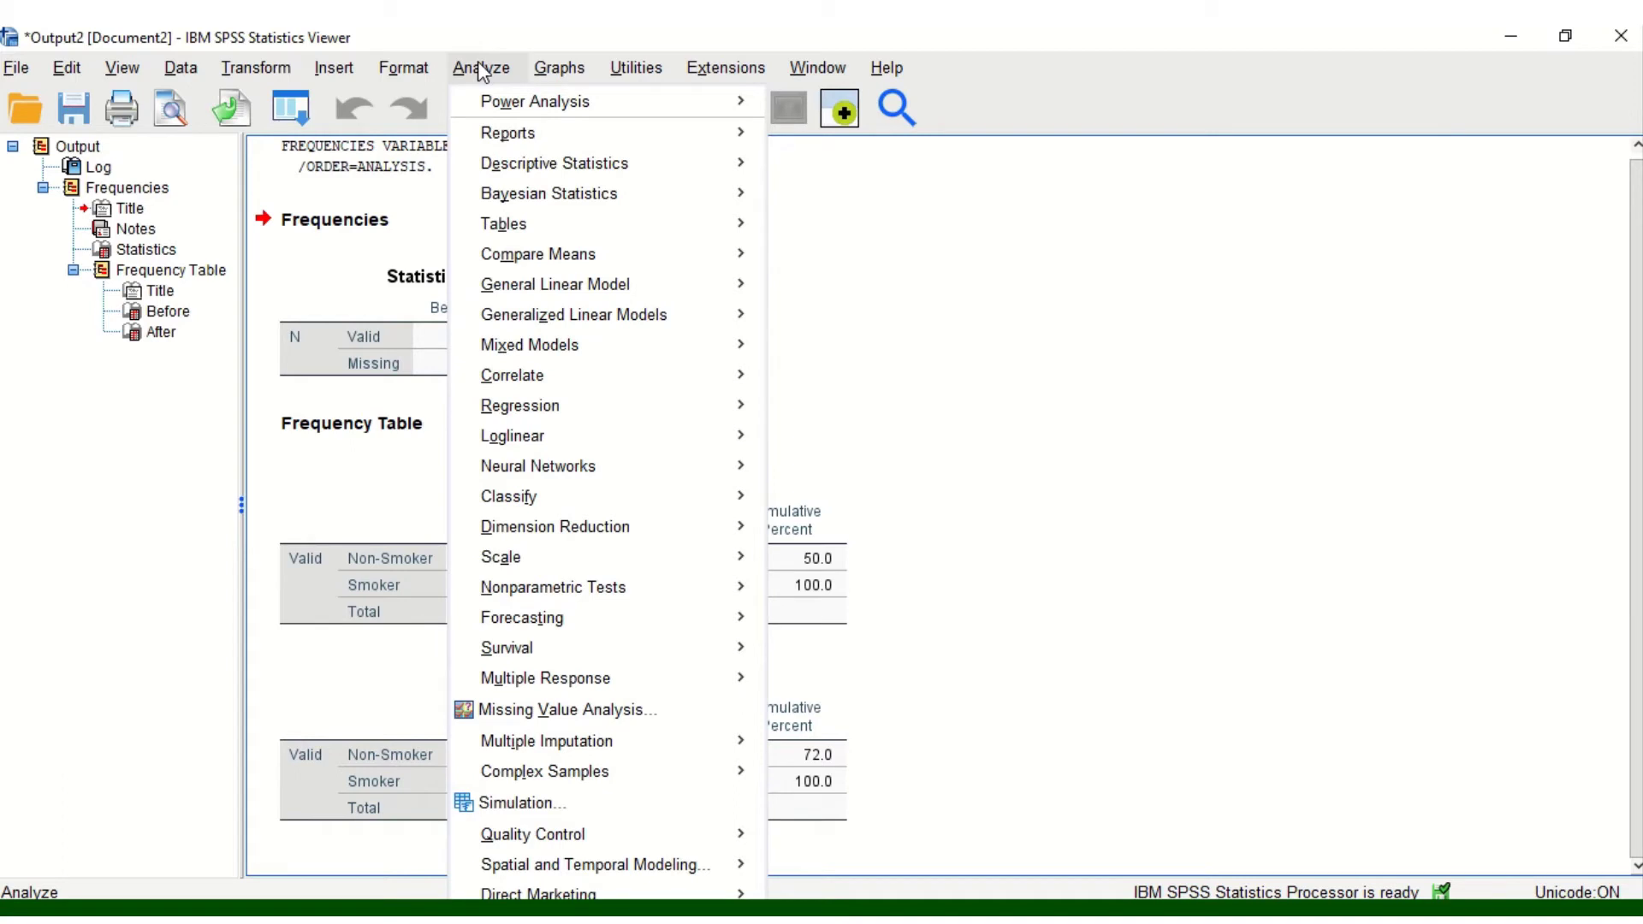
pyautogui.moveTo(553, 587)
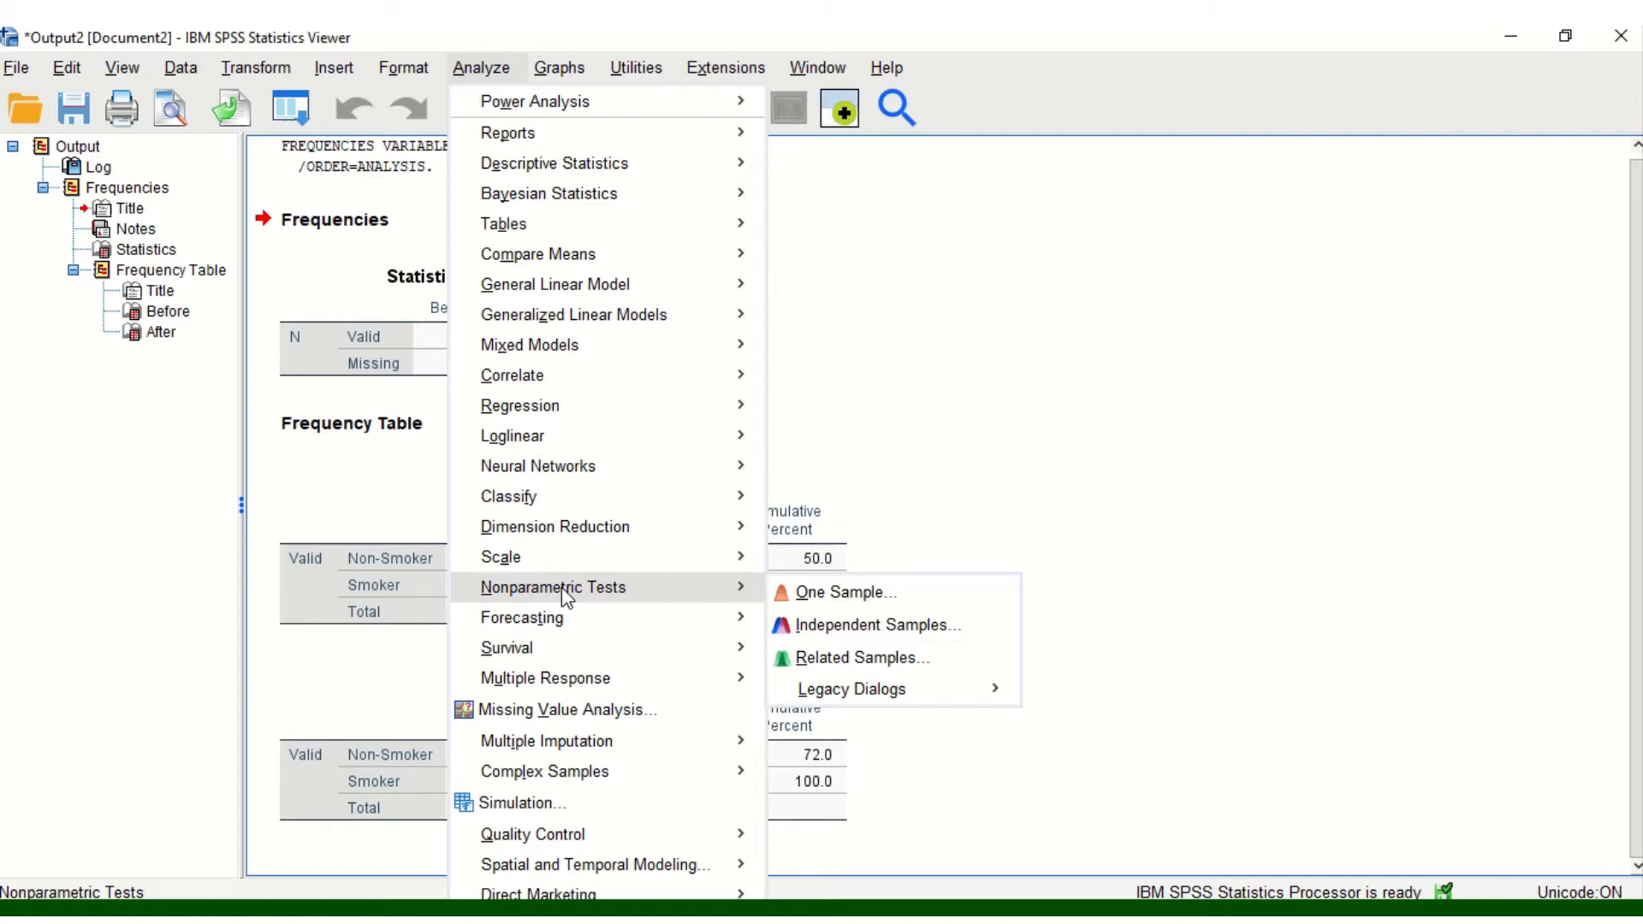
pyautogui.moveTo(851, 689)
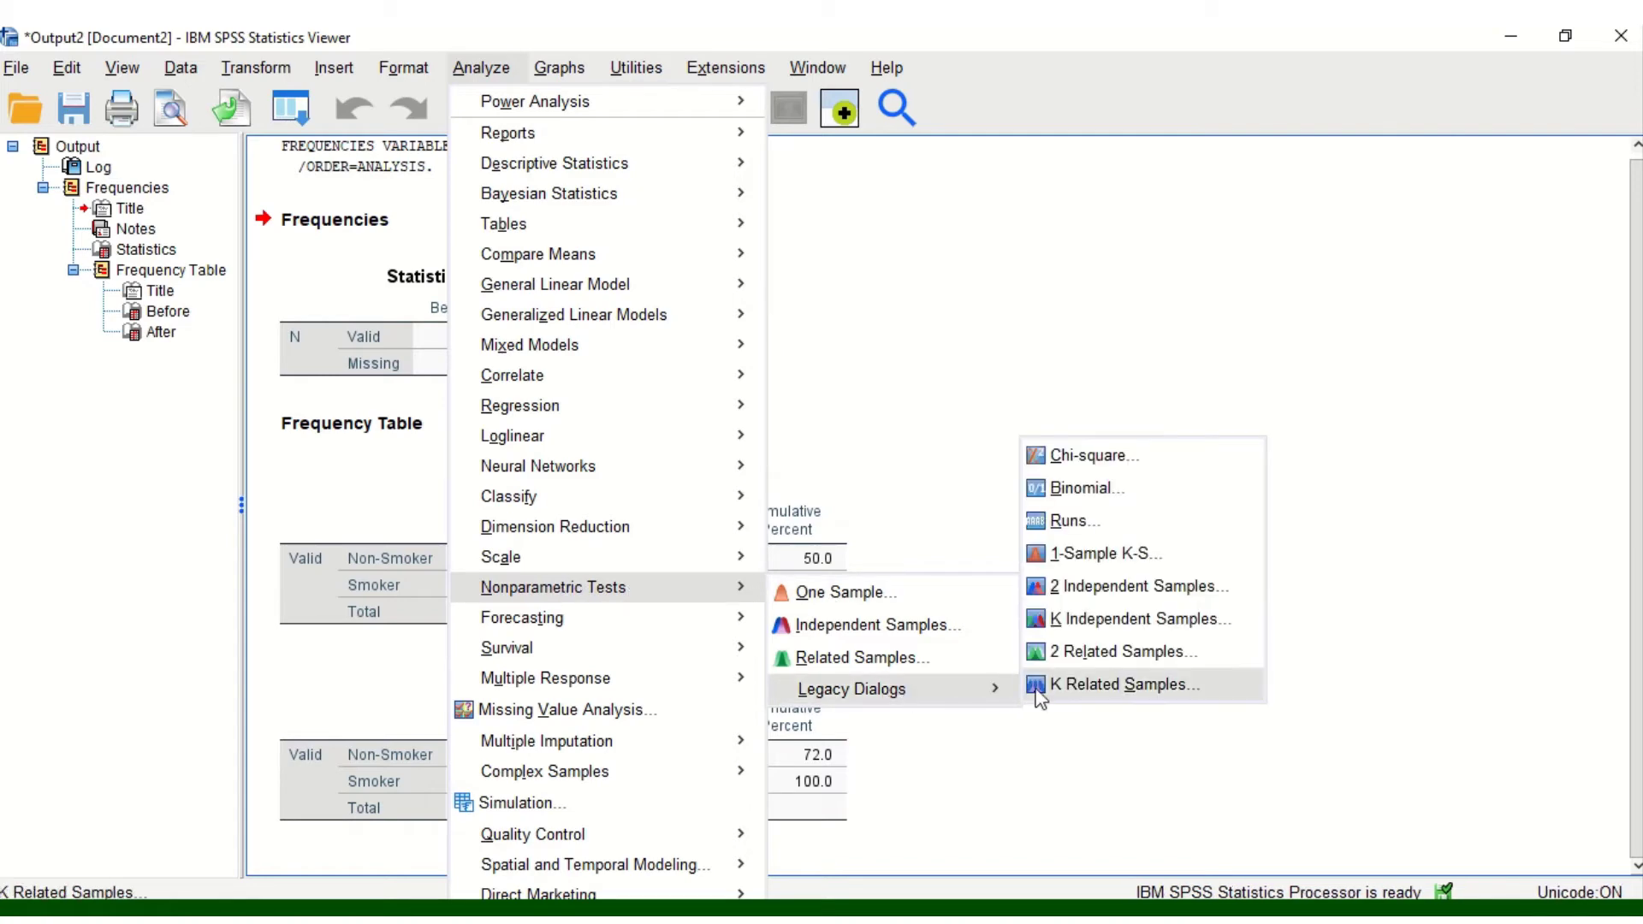
# Step: Reset the 2 Related Samples setup, turning off Wilcoxon and turning on McNemar
pyautogui.click(1099, 654)
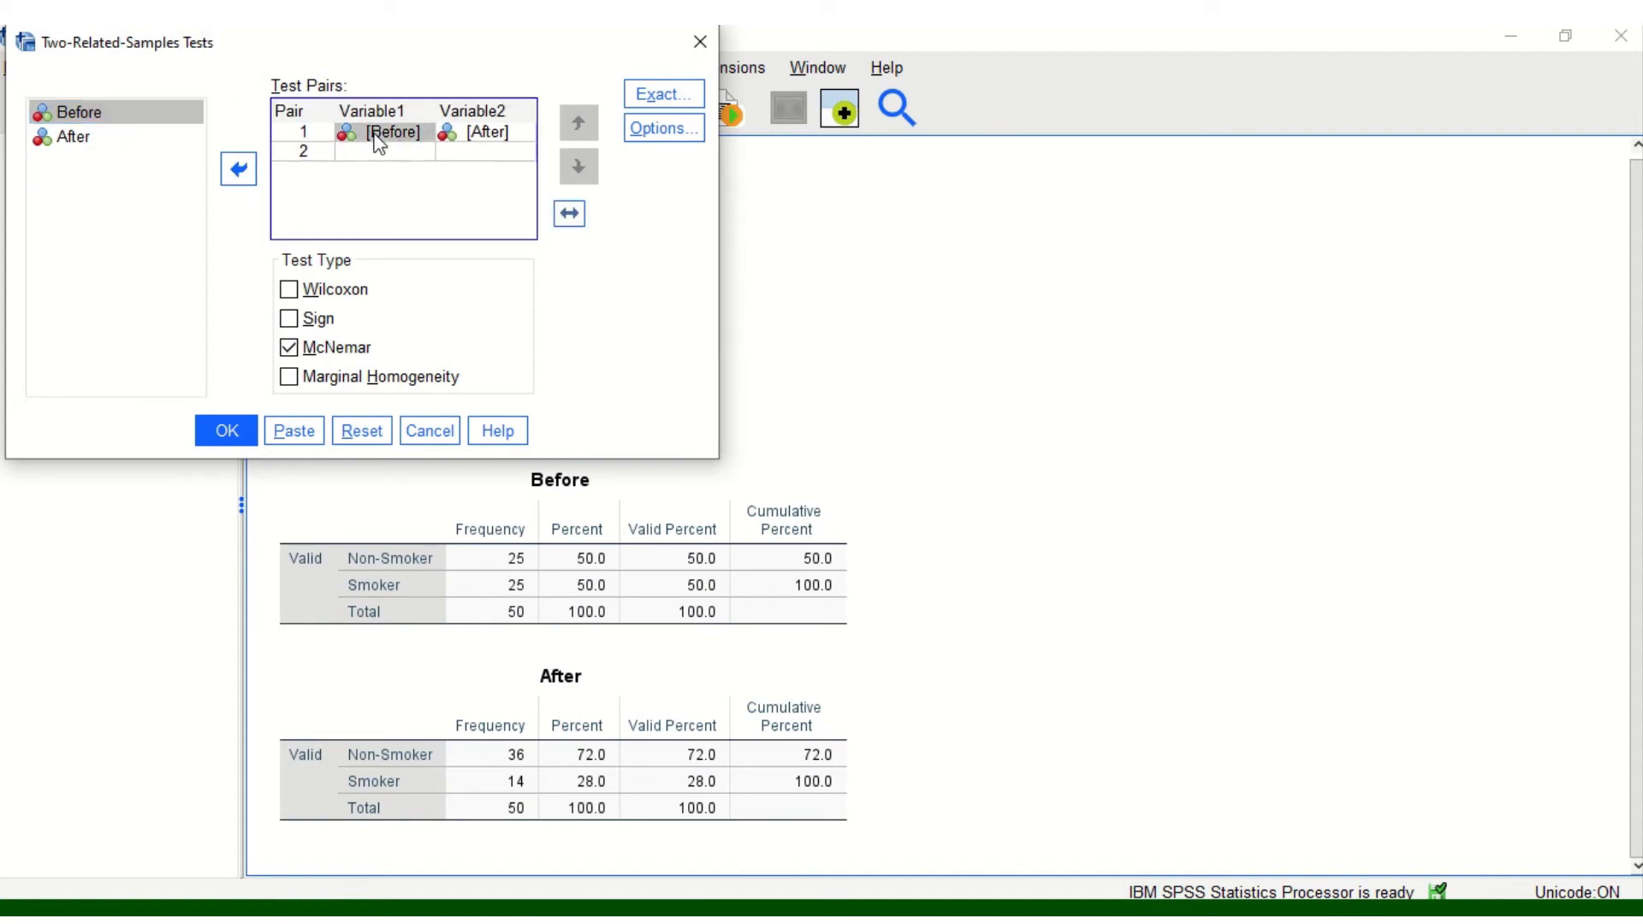
pyautogui.click(361, 431)
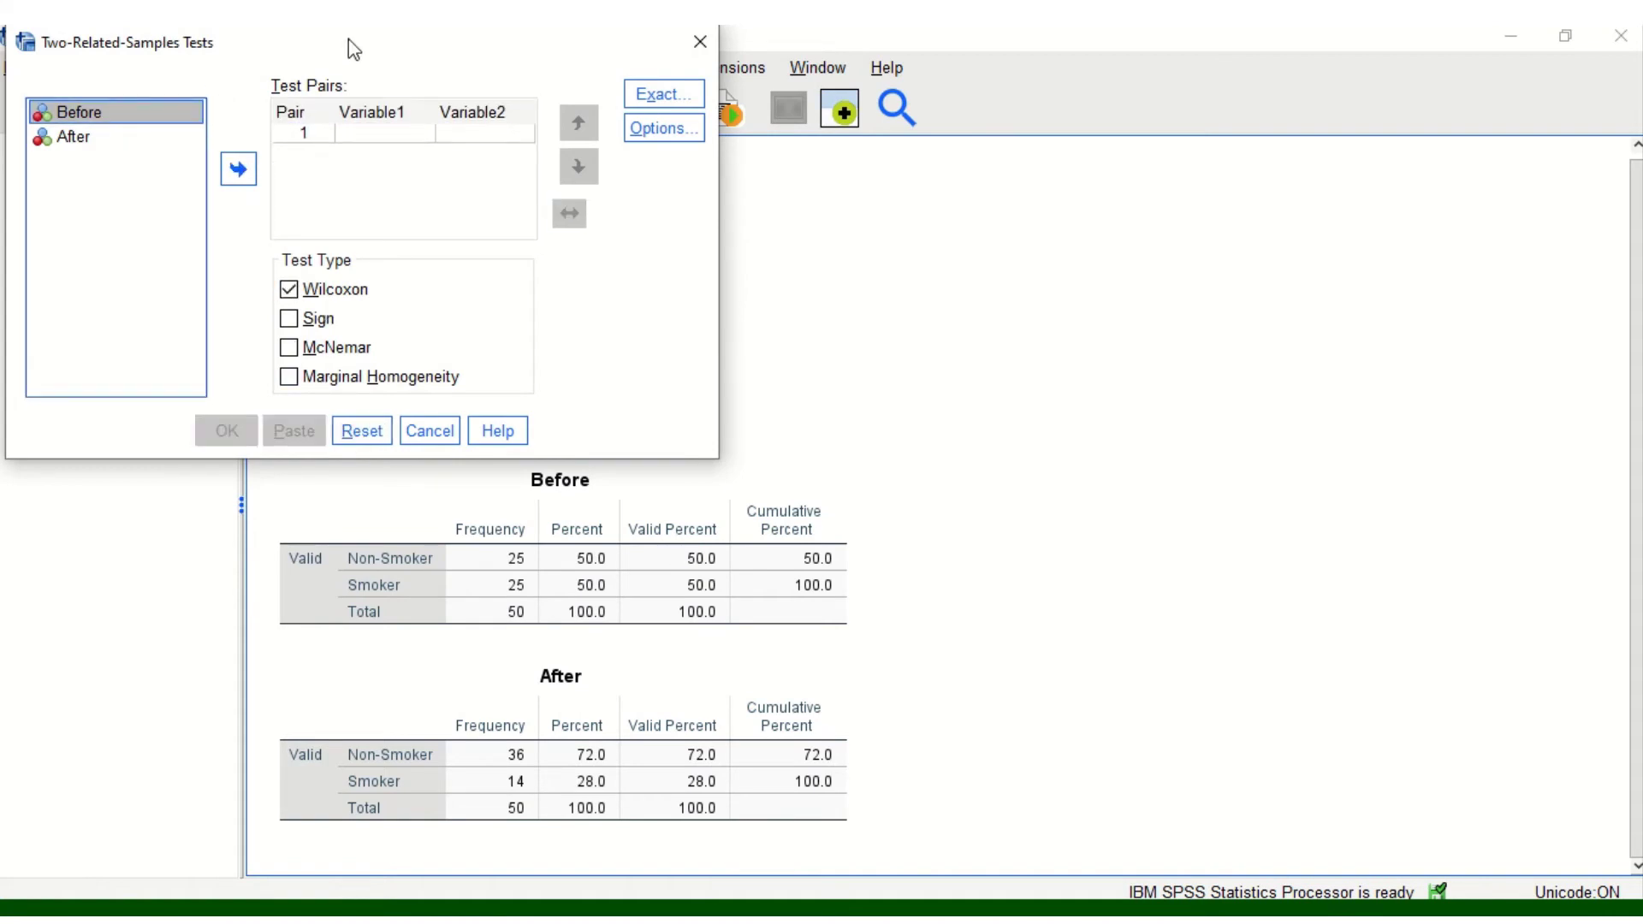
pyautogui.moveTo(315, 34); pyautogui.dragTo(643, 217)
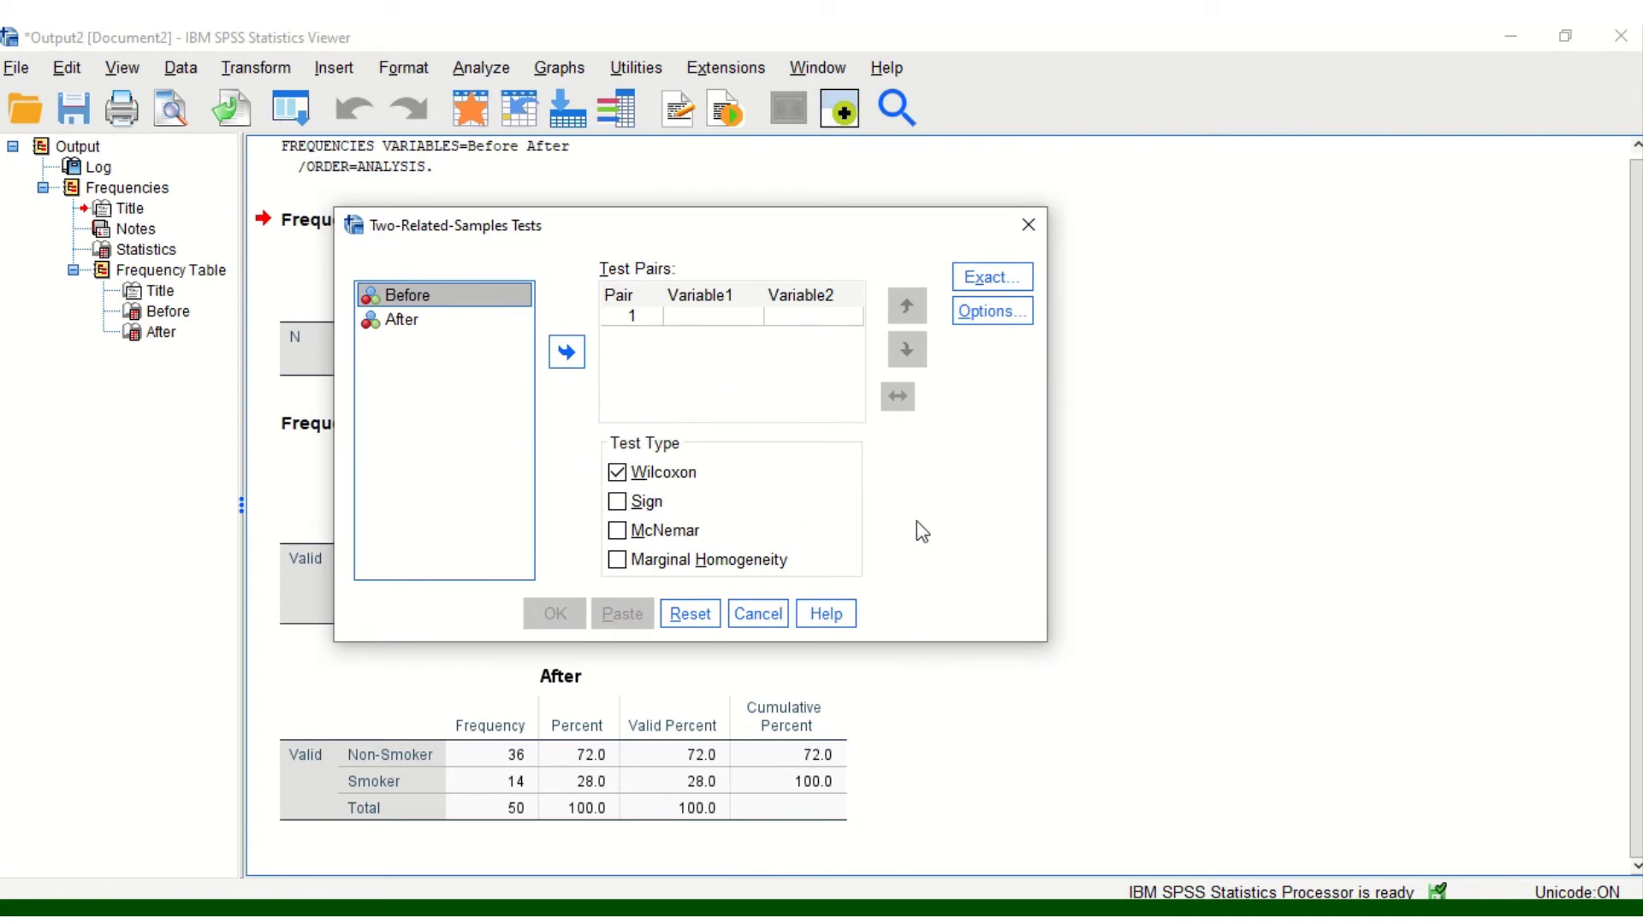
pyautogui.click(618, 473)
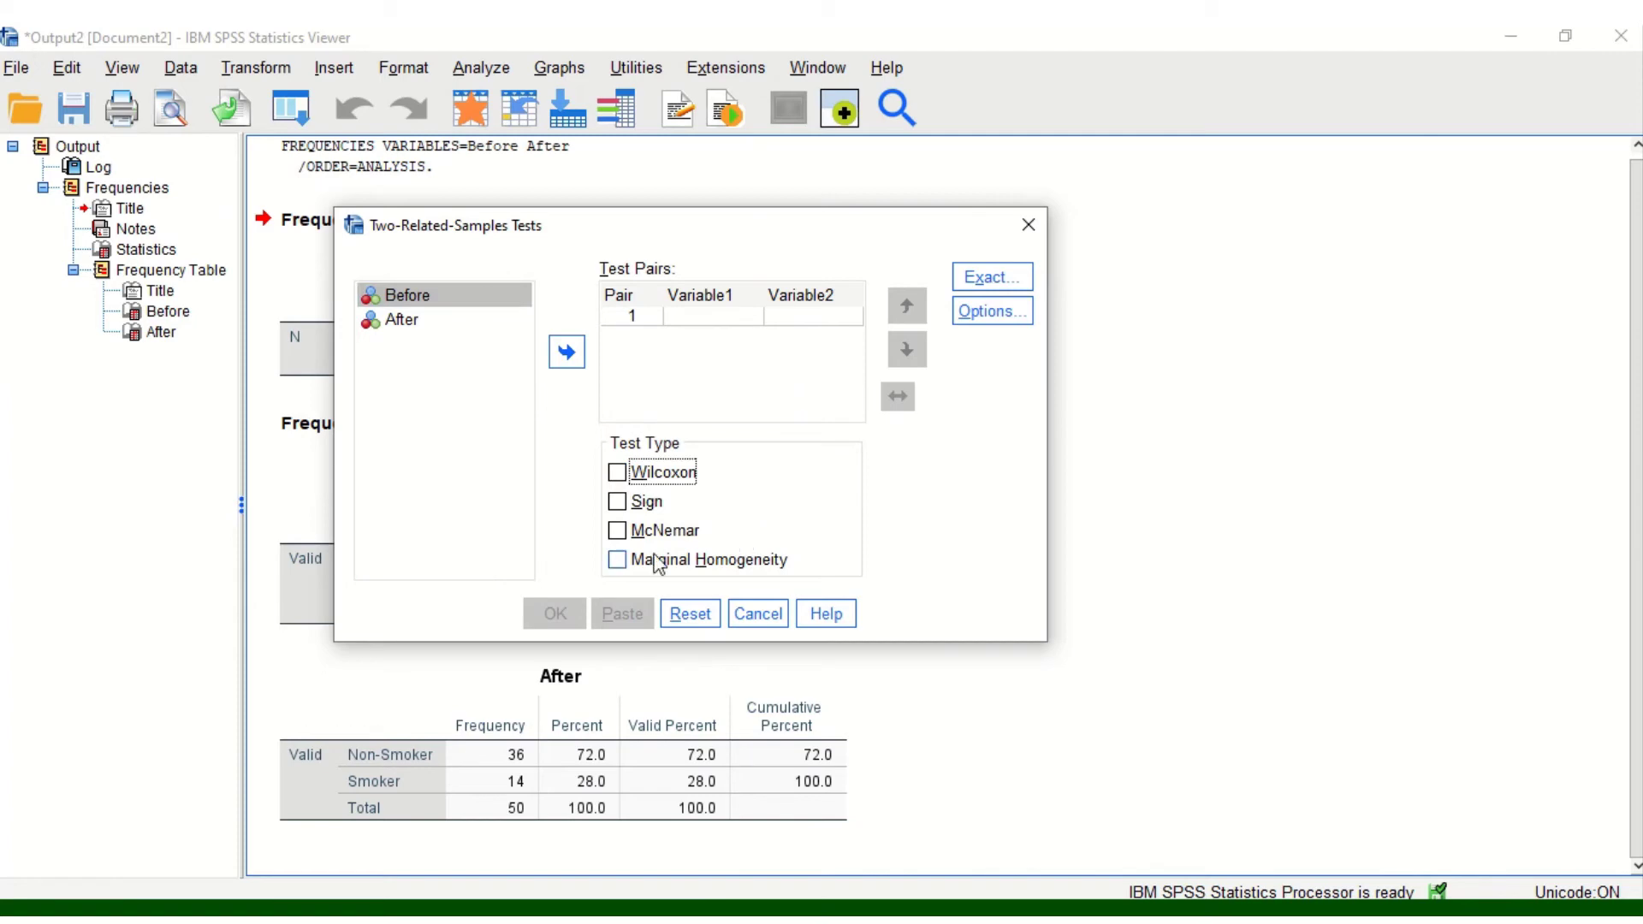
pyautogui.click(618, 531)
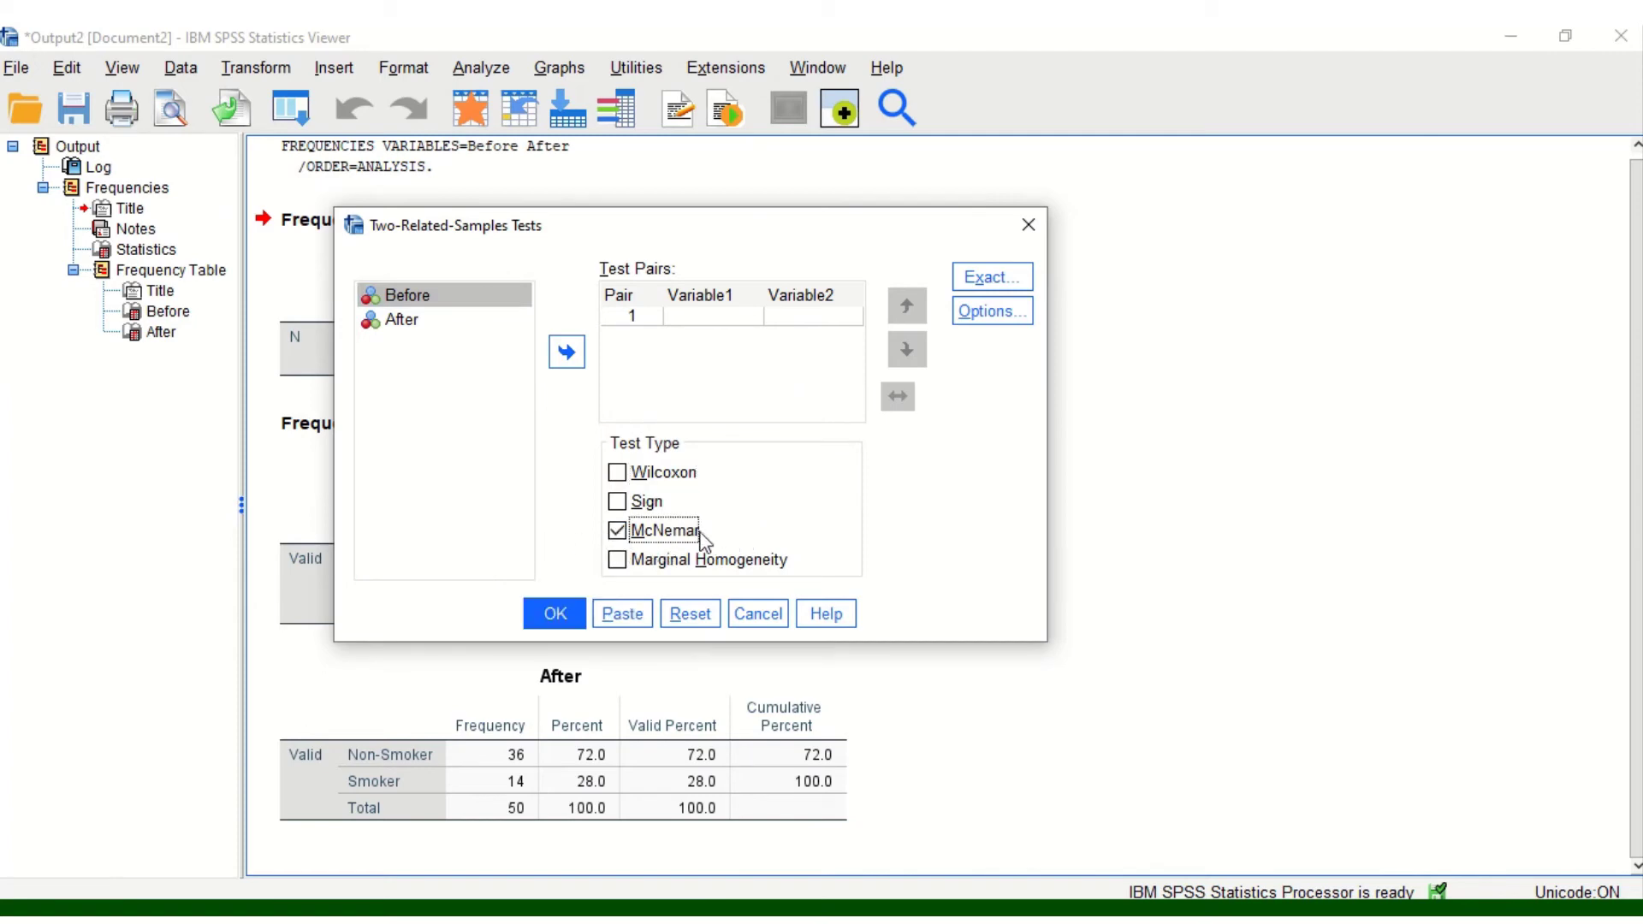
# Step: Pair Before with After as pair 1 and run the McNemar test
pyautogui.click(446, 303)
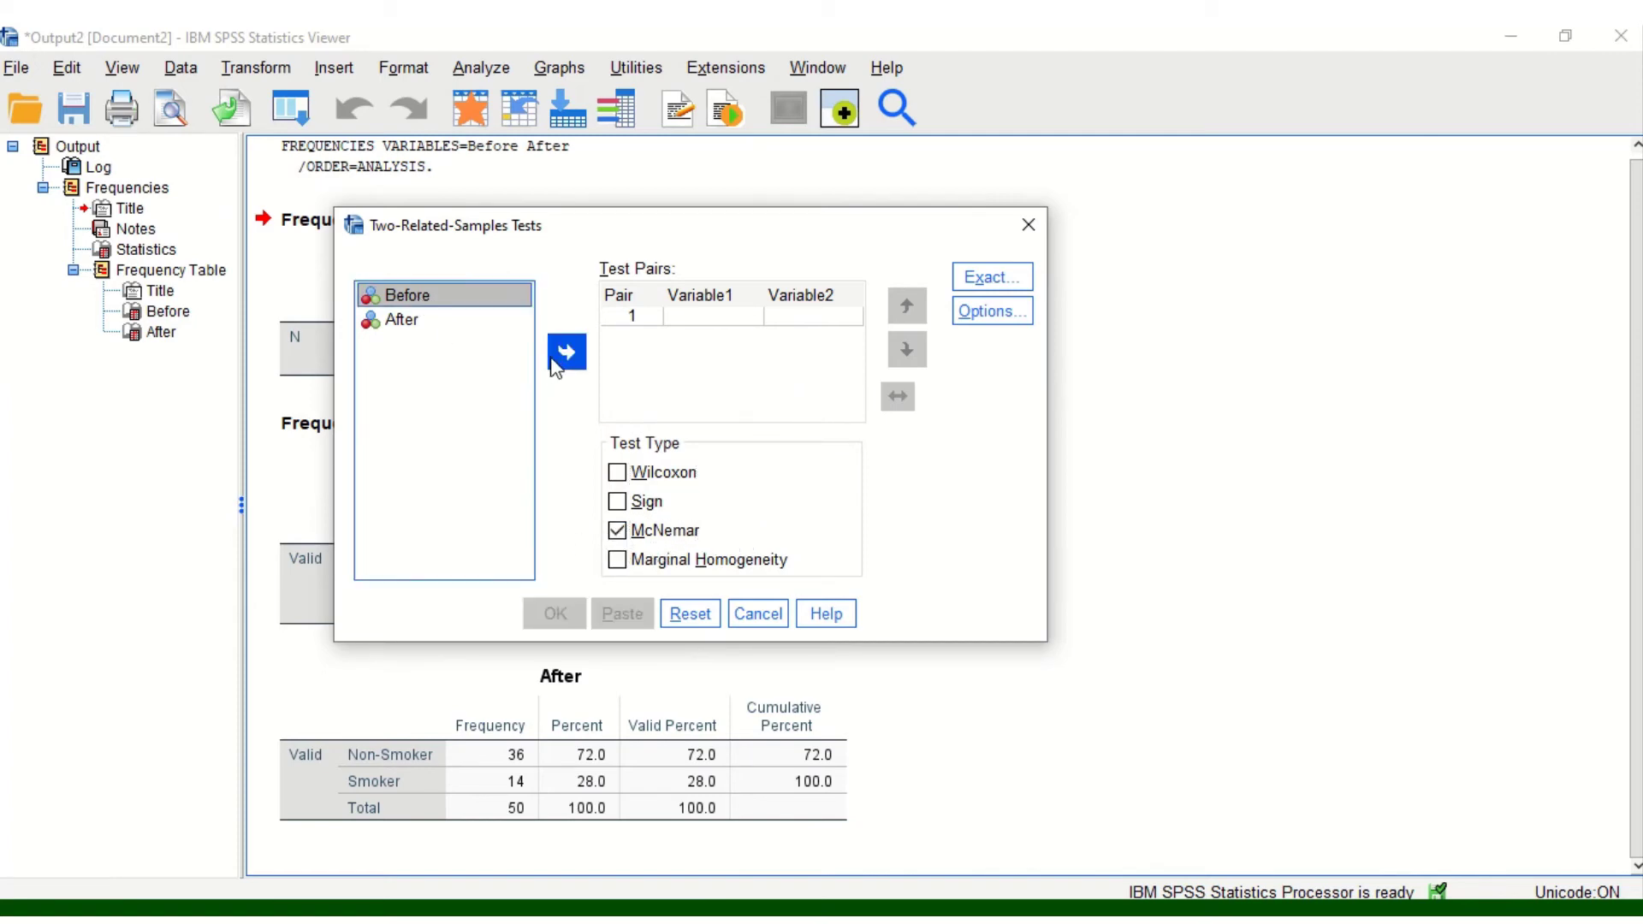
pyautogui.click(566, 352)
pyautogui.click(401, 320)
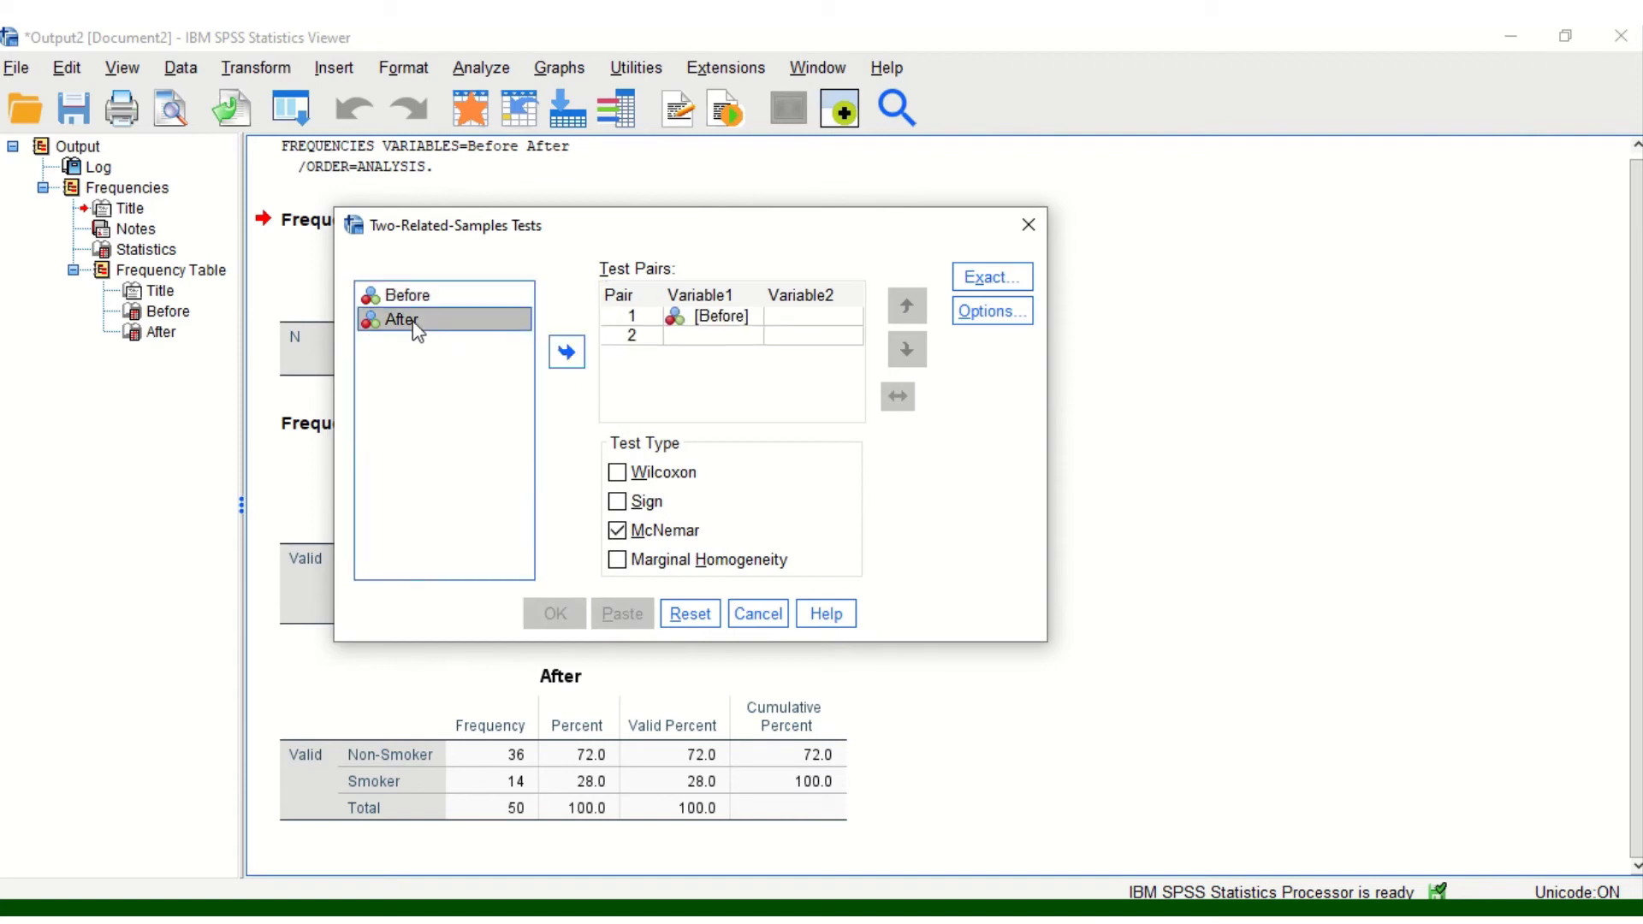
pyautogui.click(566, 352)
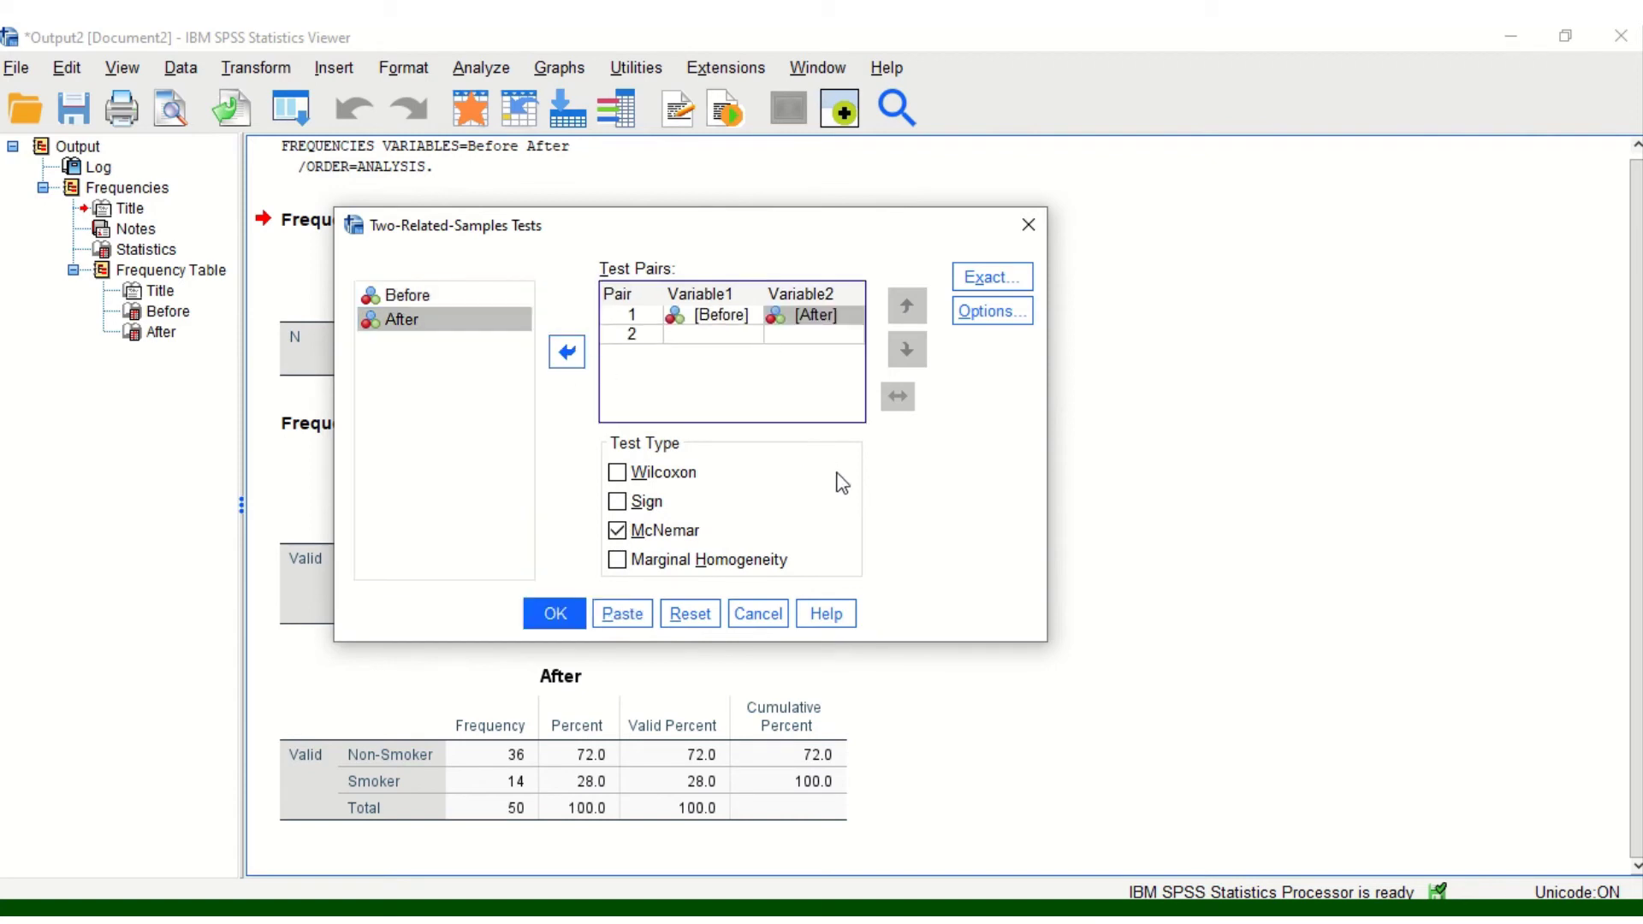
pyautogui.click(555, 615)
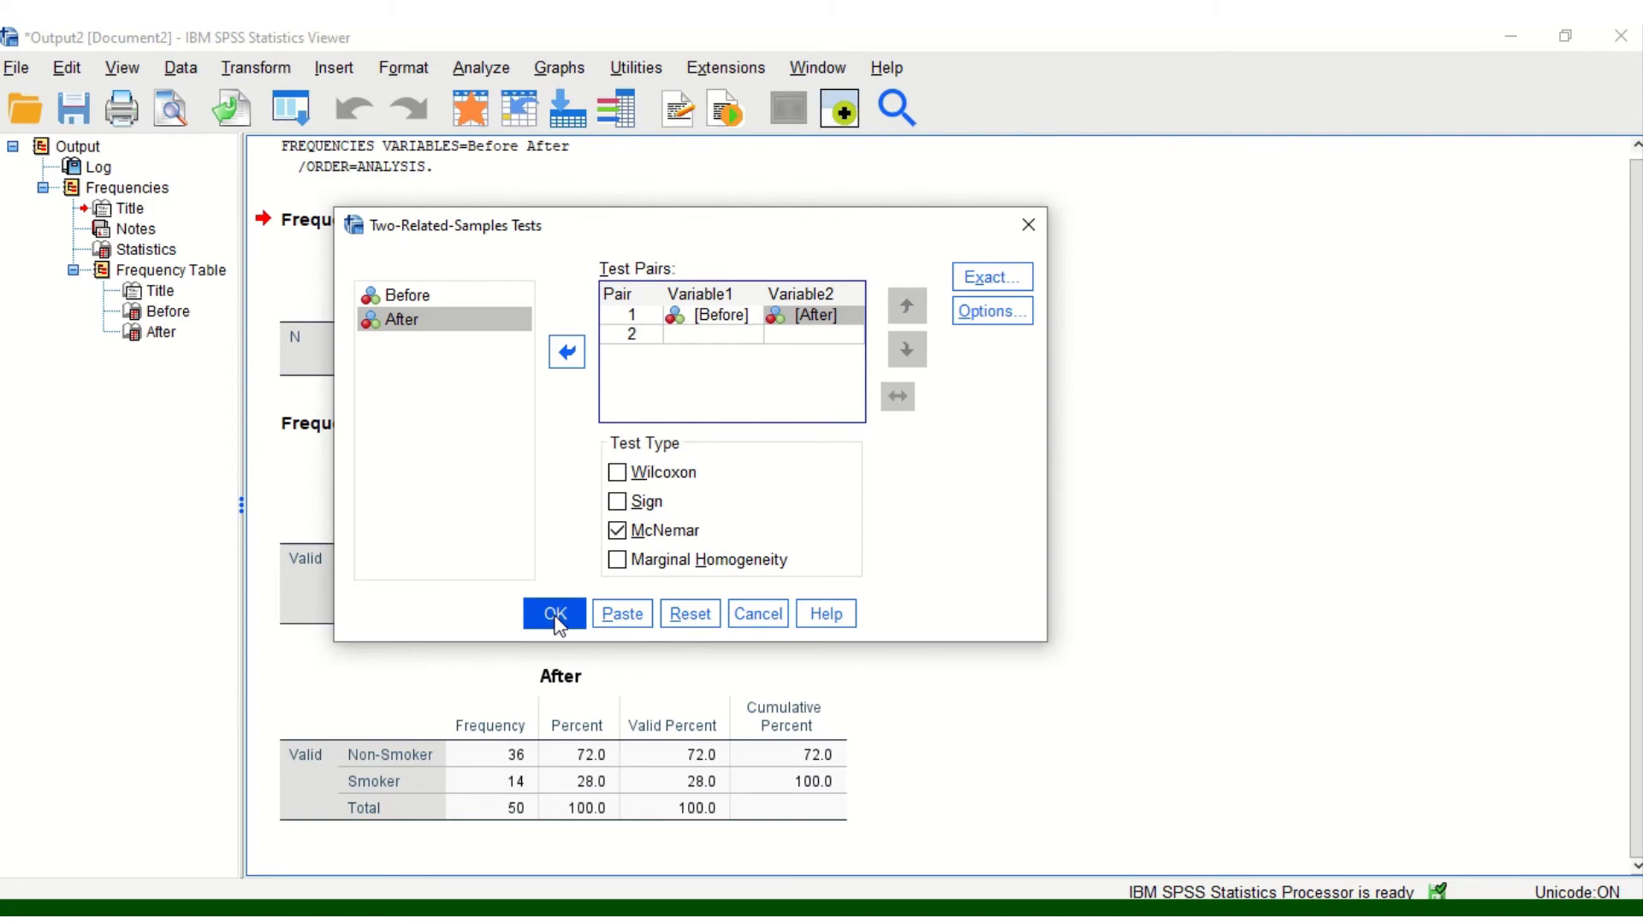
pyautogui.scroll(-1, 650, 588)
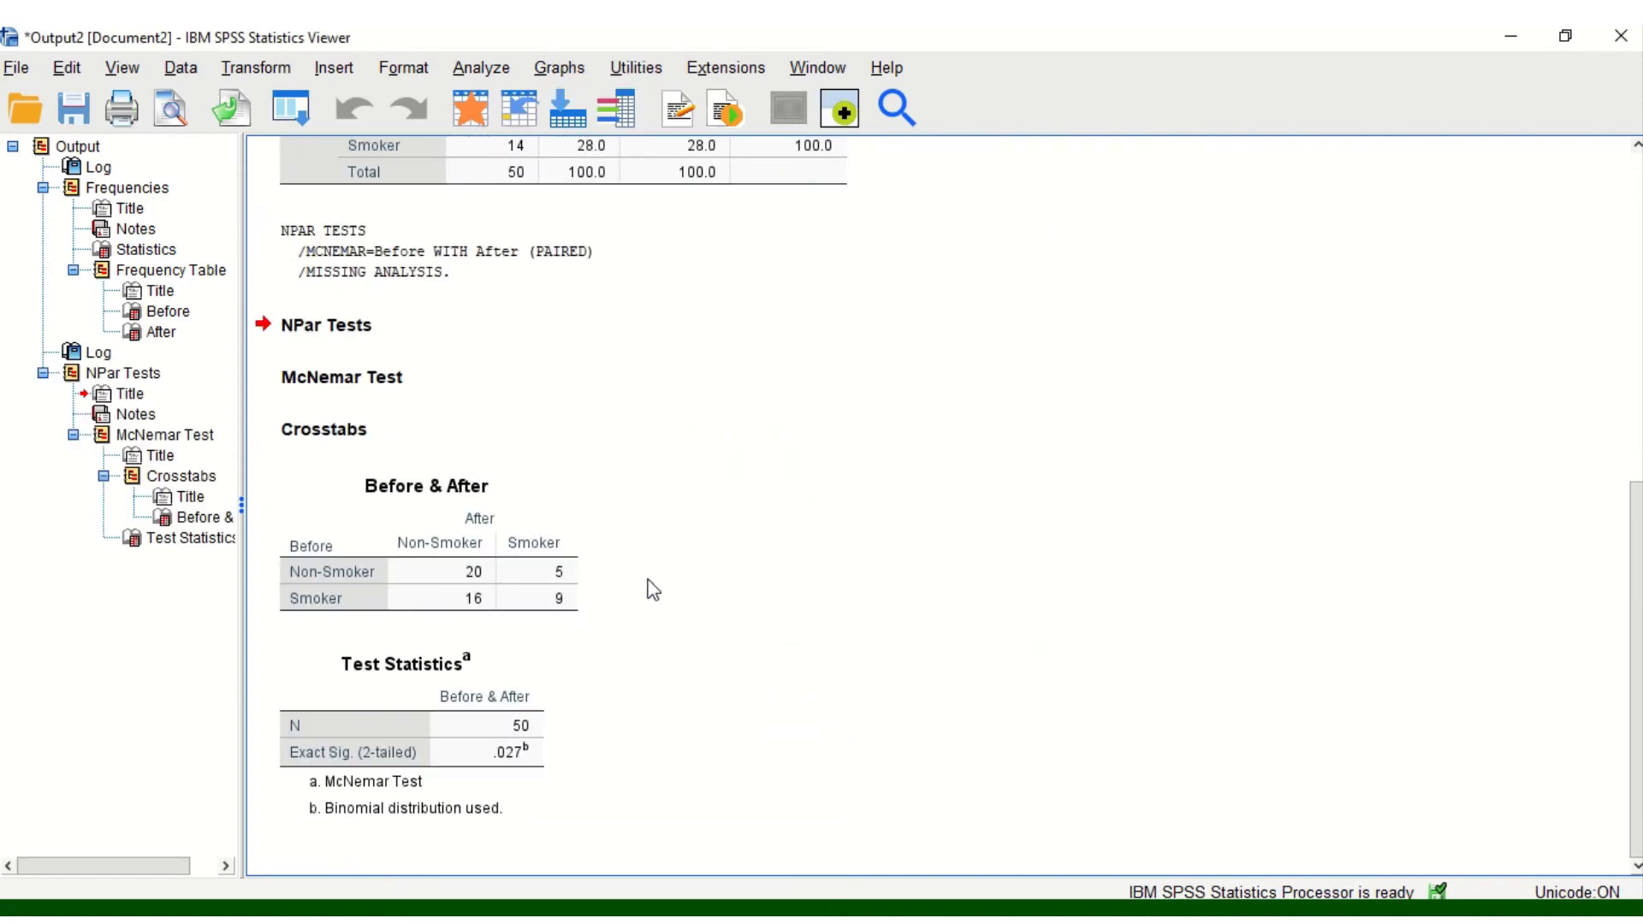
pyautogui.click(359, 585)
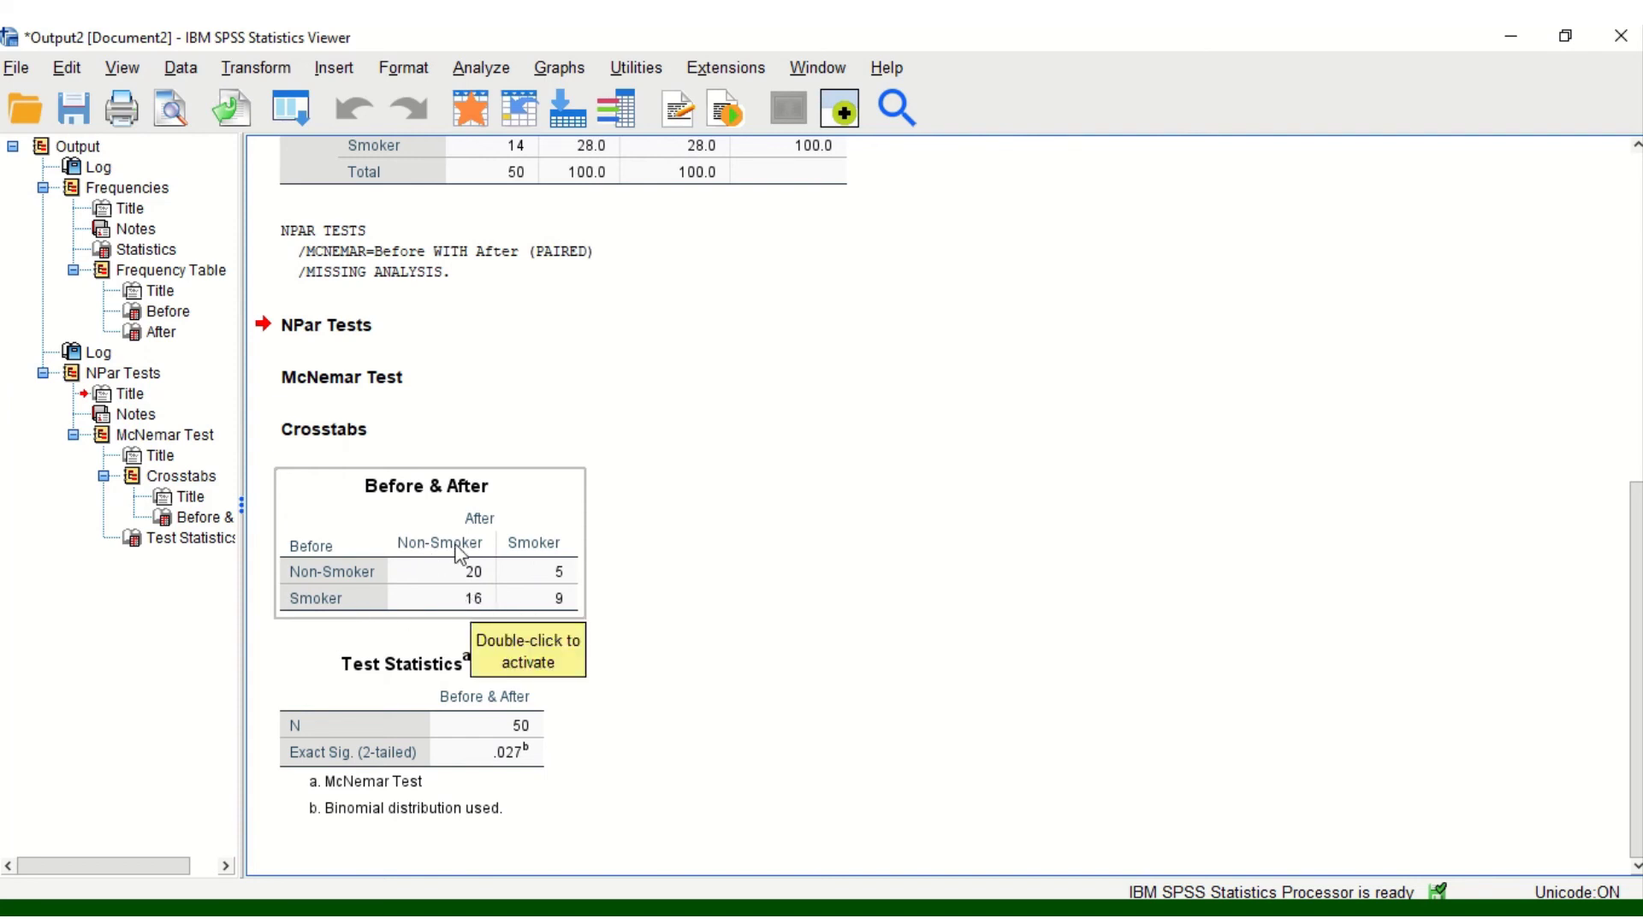
pyautogui.click(540, 701)
pyautogui.click(622, 758)
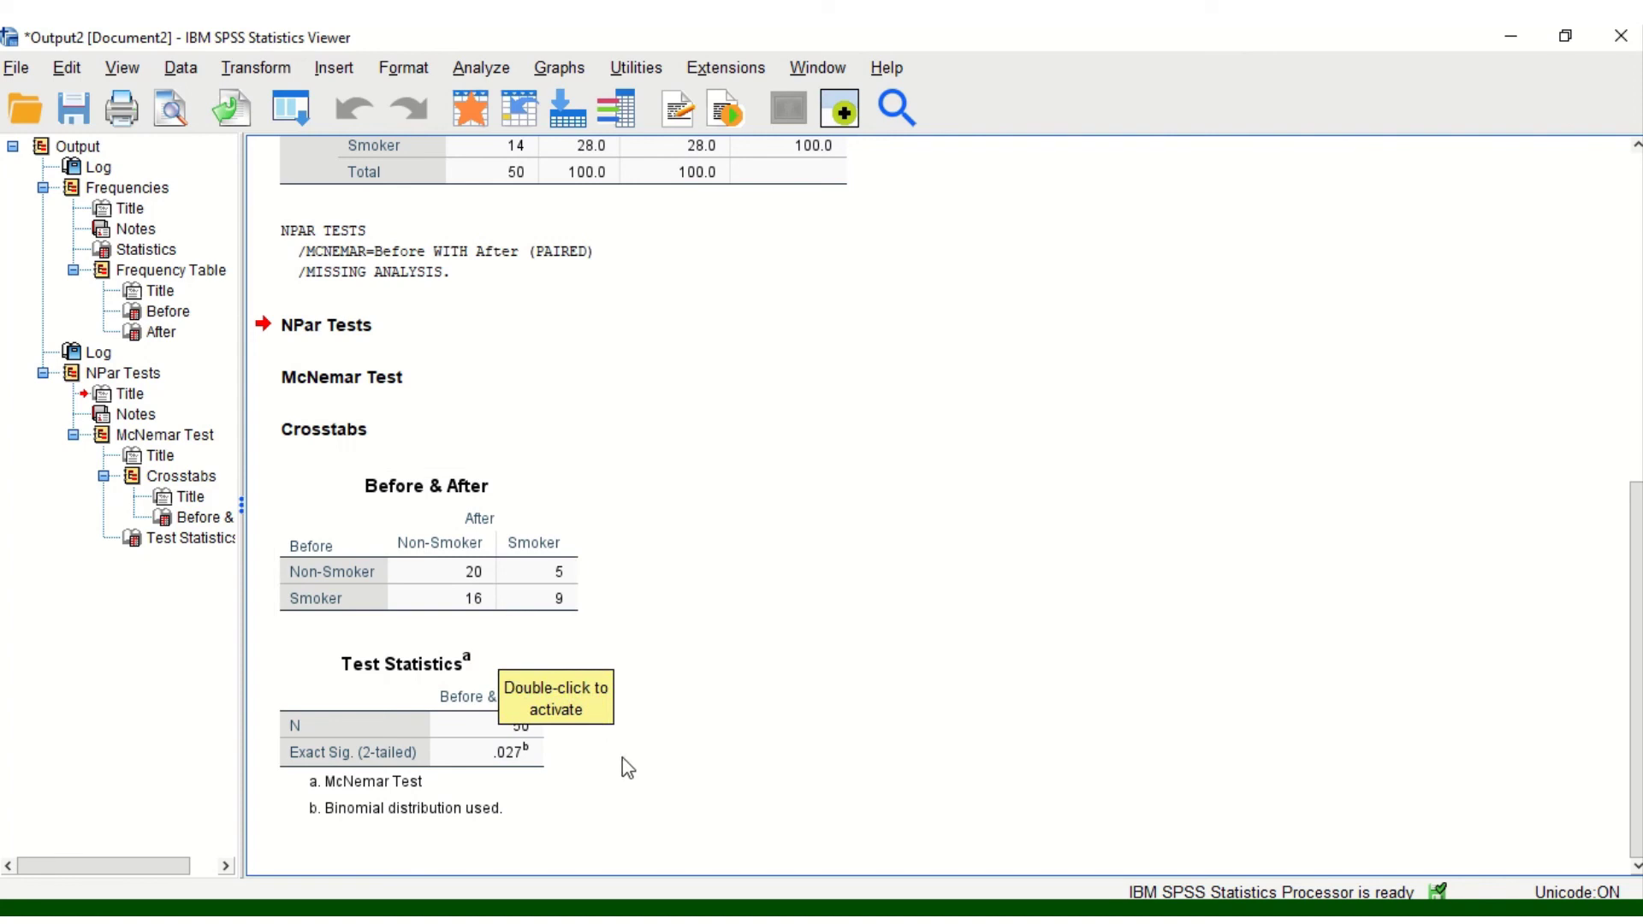
pyautogui.click(529, 812)
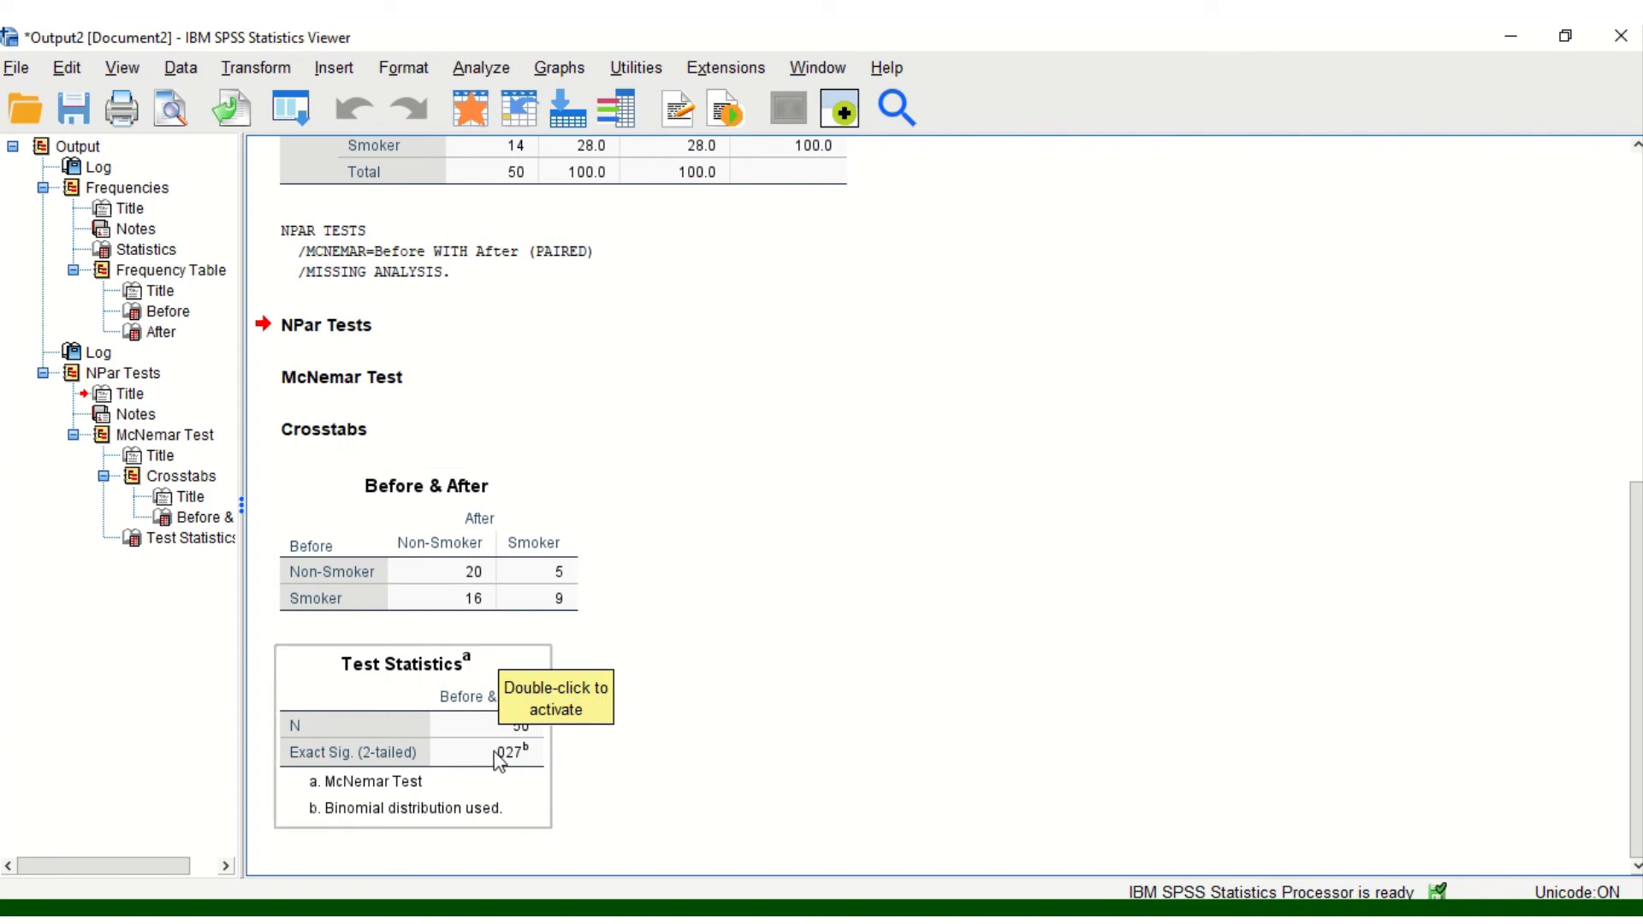
pyautogui.click(667, 809)
pyautogui.click(543, 795)
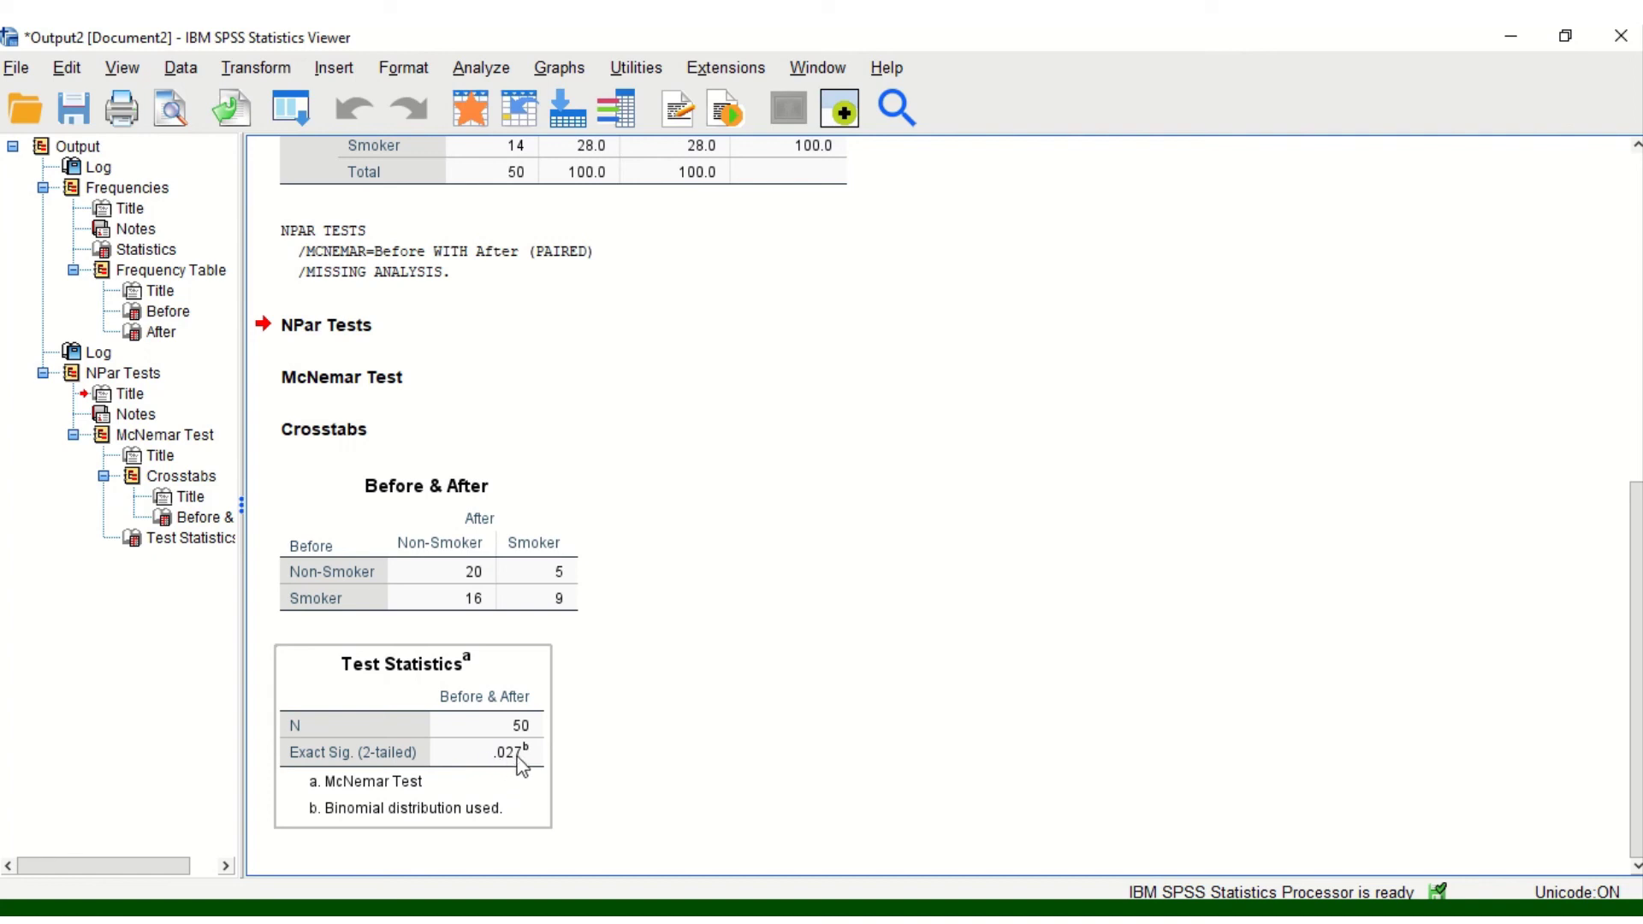
pyautogui.click(621, 786)
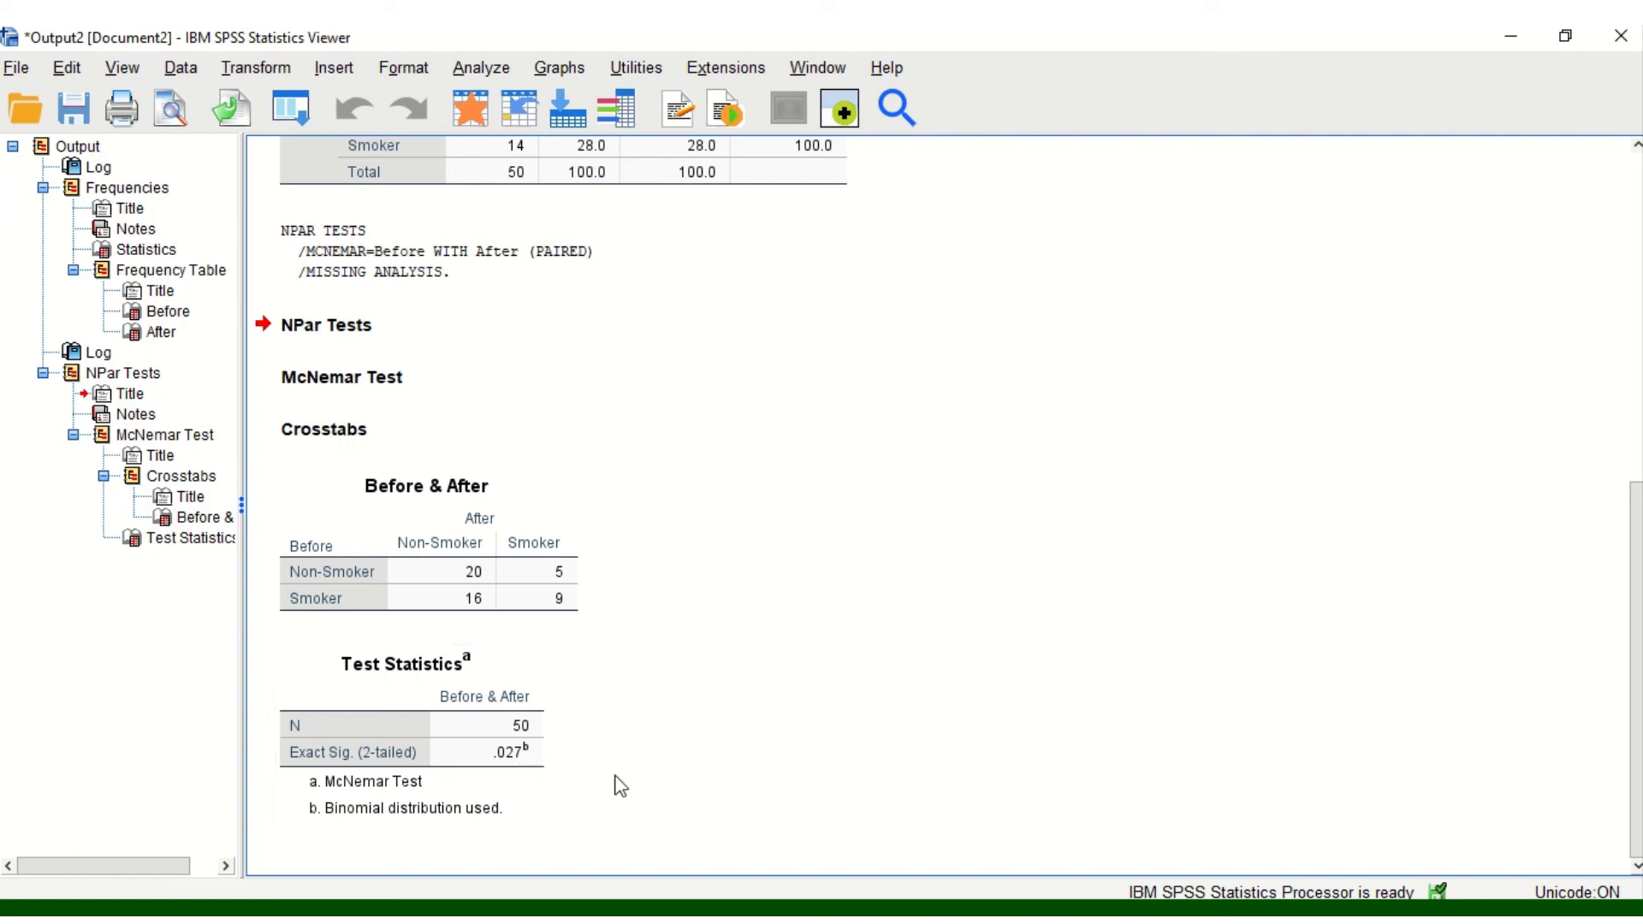